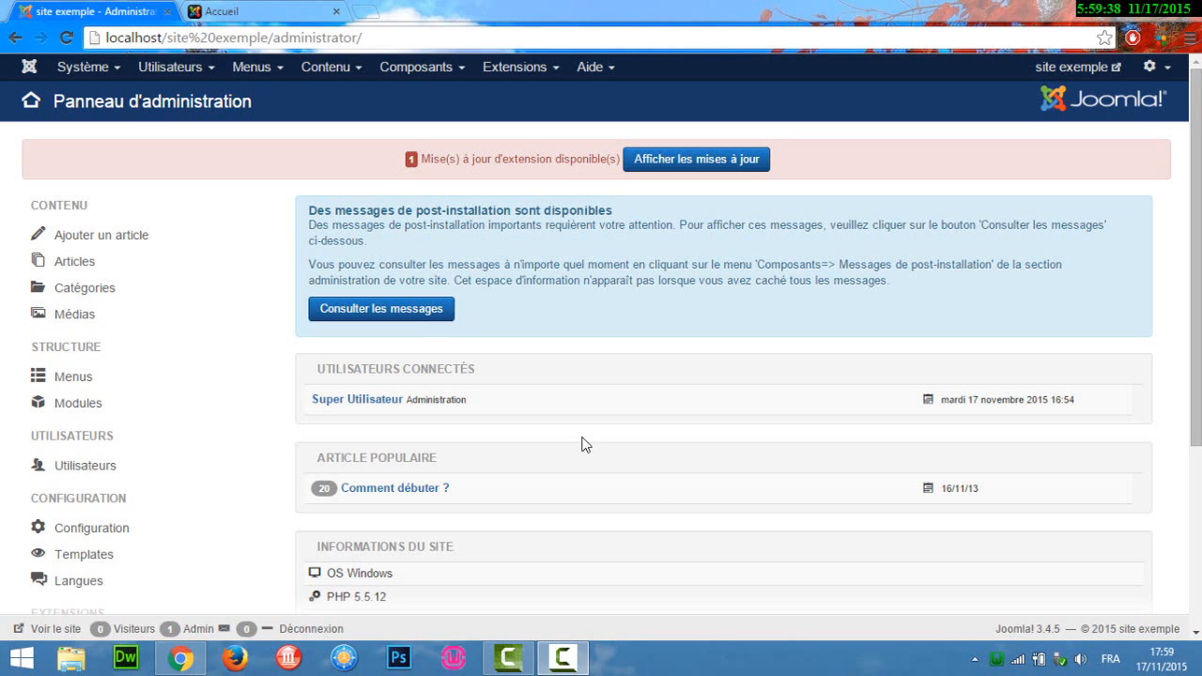
Open the list of menu links belonging to Menu principal.
{"action": "left_click", "coordinate": [259, 85]}
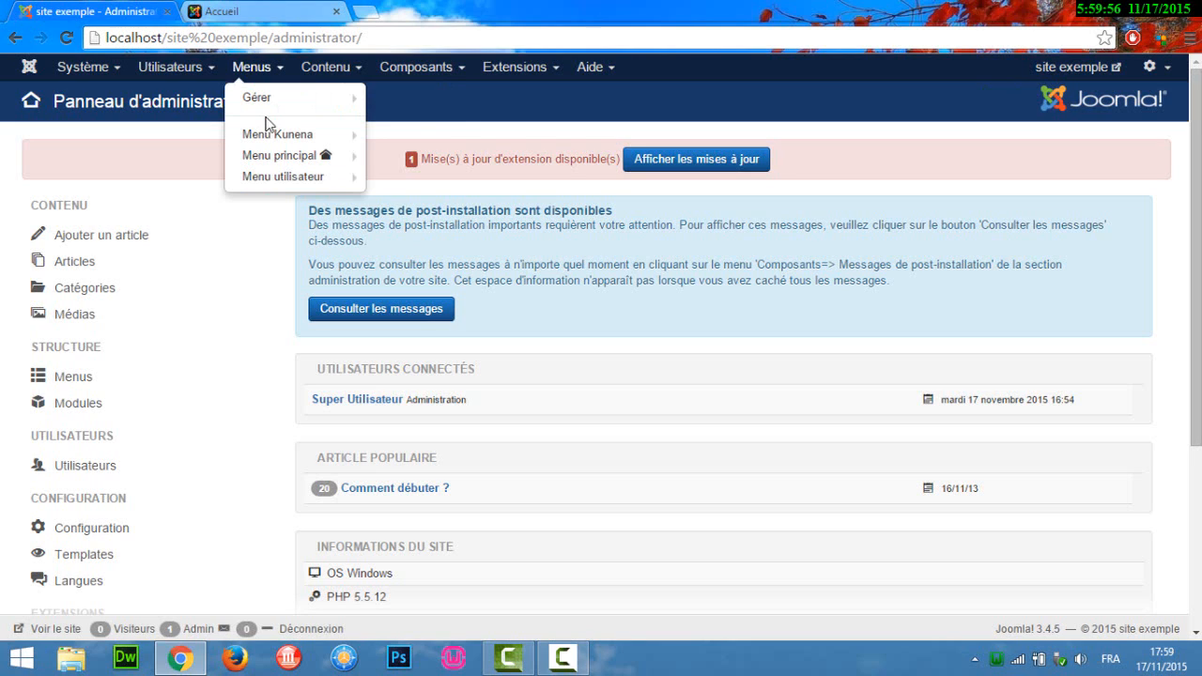
{"action": "mouse_move", "coordinate": [278, 140]}
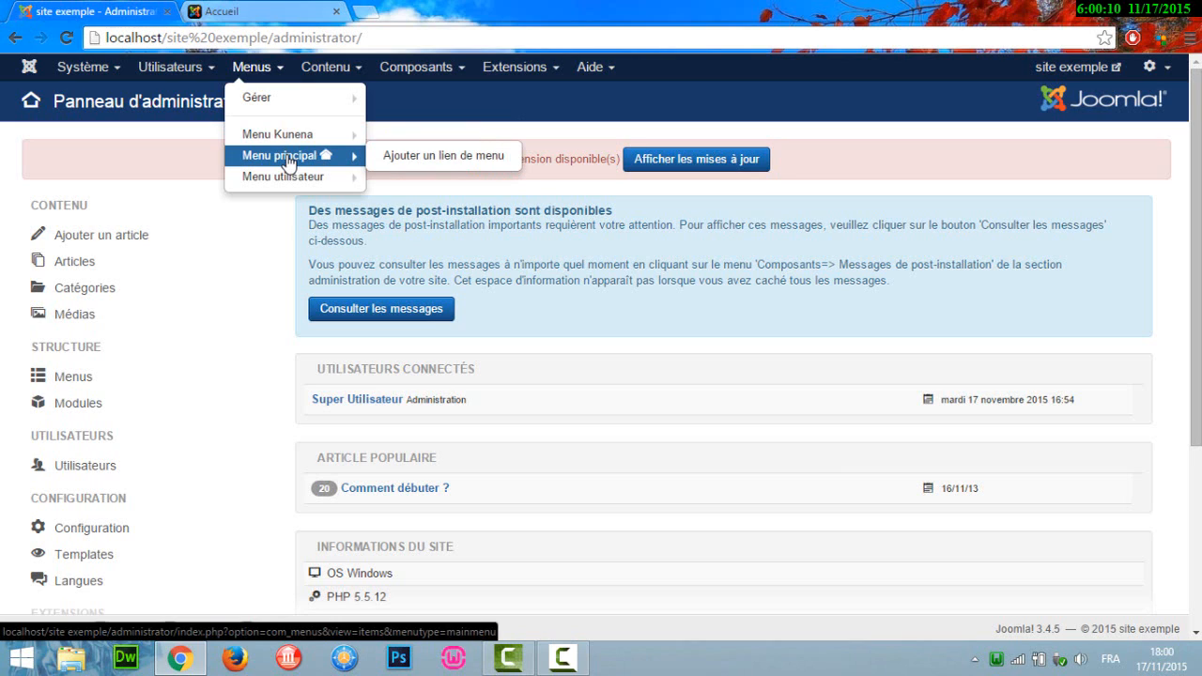
{"action": "mouse_move", "coordinate": [289, 178]}
{"action": "left_click", "coordinate": [282, 155]}
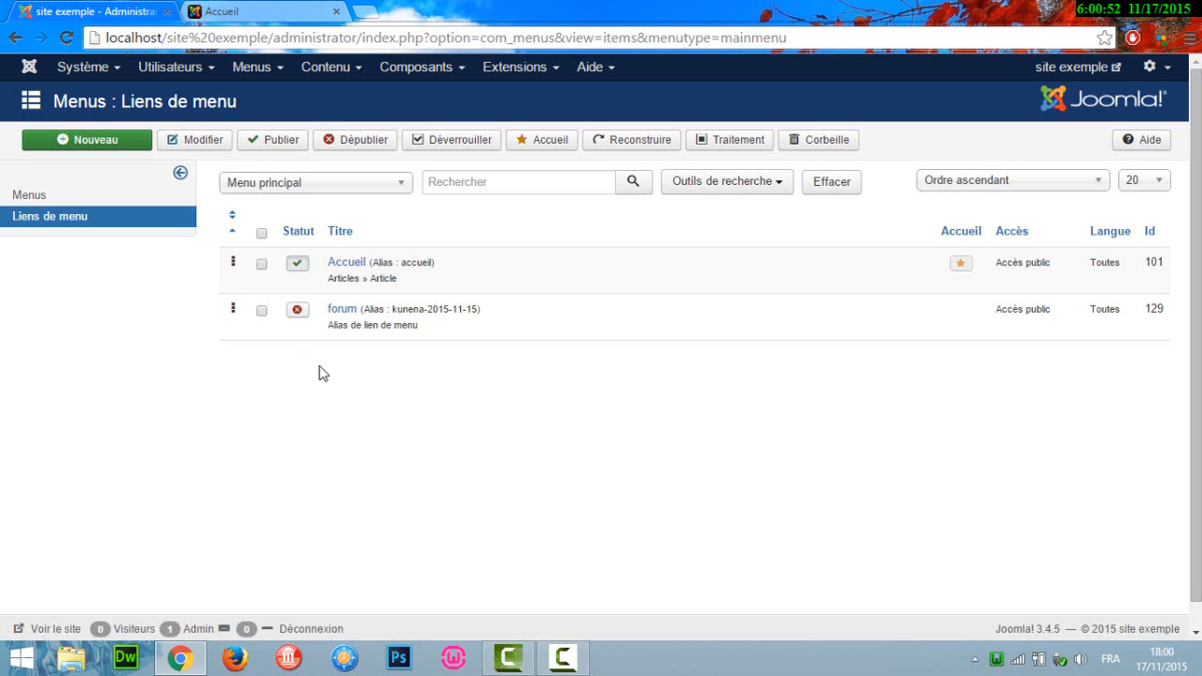
Start a new menu link of the single Article type pointing to the article "Comment débuter ?".
{"action": "left_click", "coordinate": [115, 149]}
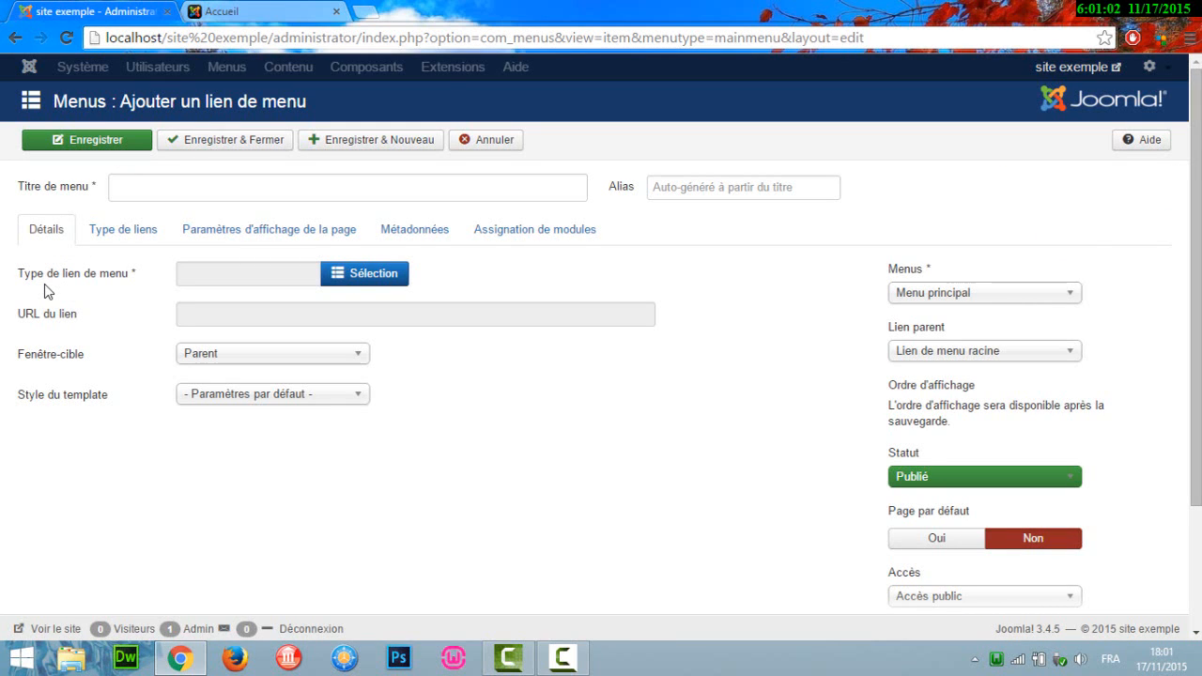
{"action": "left_click", "coordinate": [384, 271]}
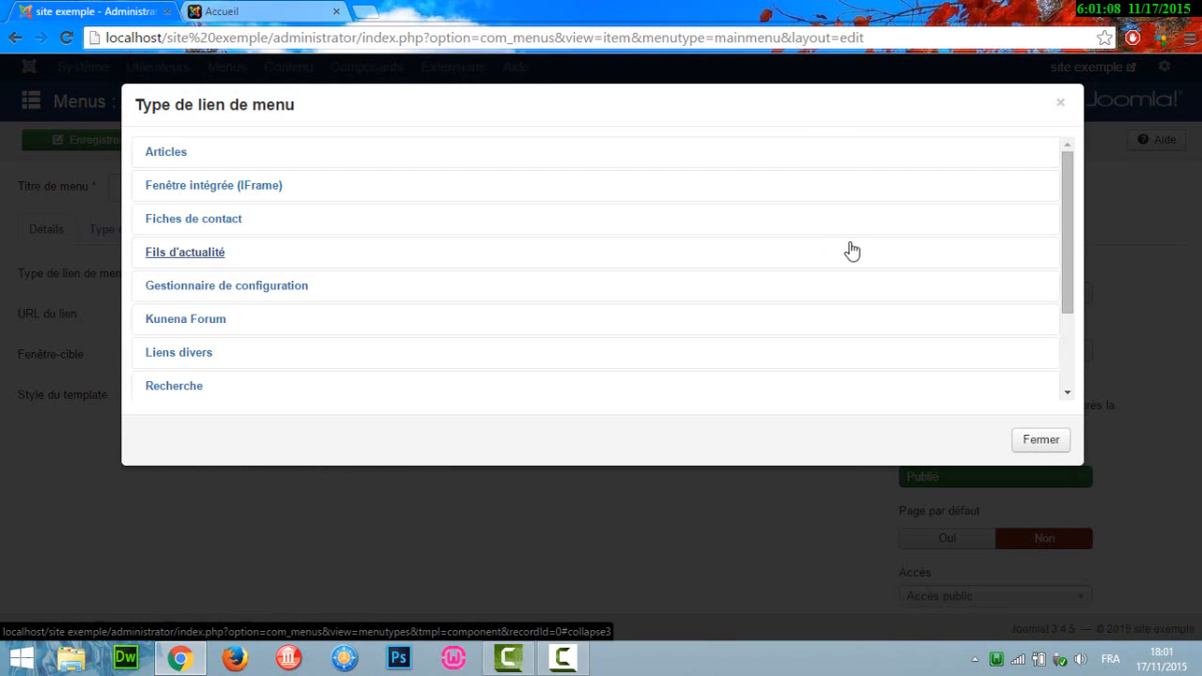
{"action": "left_click_drag", "start_coordinate": [1067, 245], "coordinate": [1070, 196]}
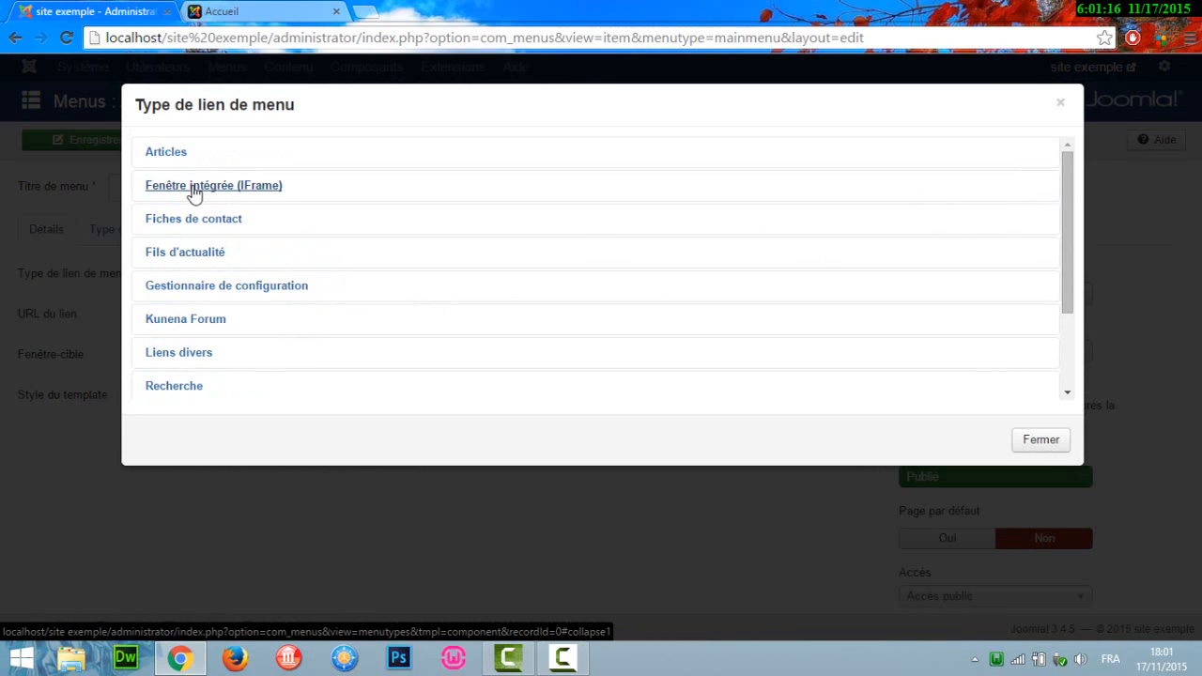
{"action": "left_click", "coordinate": [172, 157]}
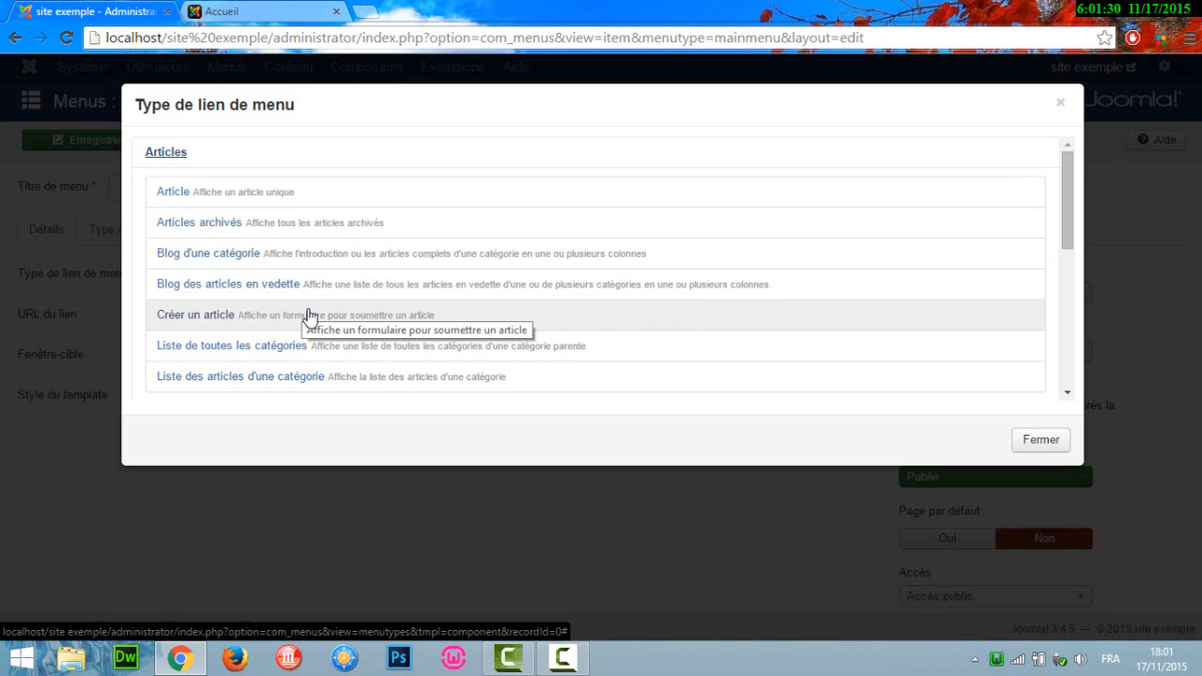
{"action": "left_click", "coordinate": [195, 200]}
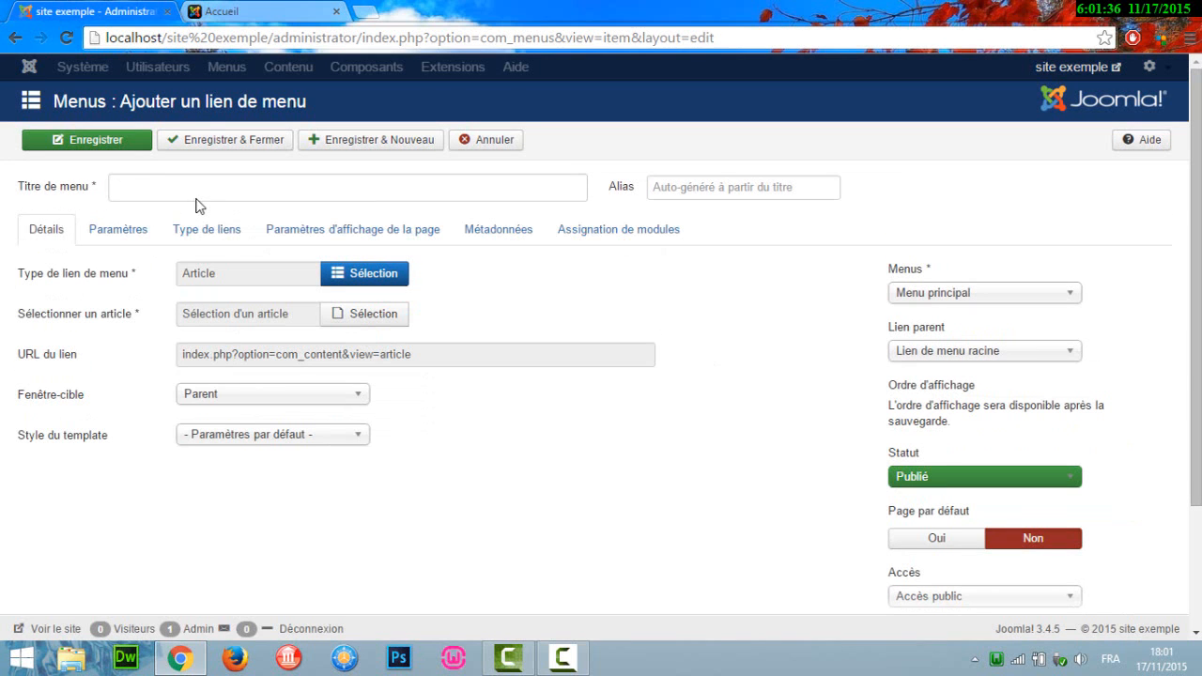
{"action": "left_click", "coordinate": [365, 316]}
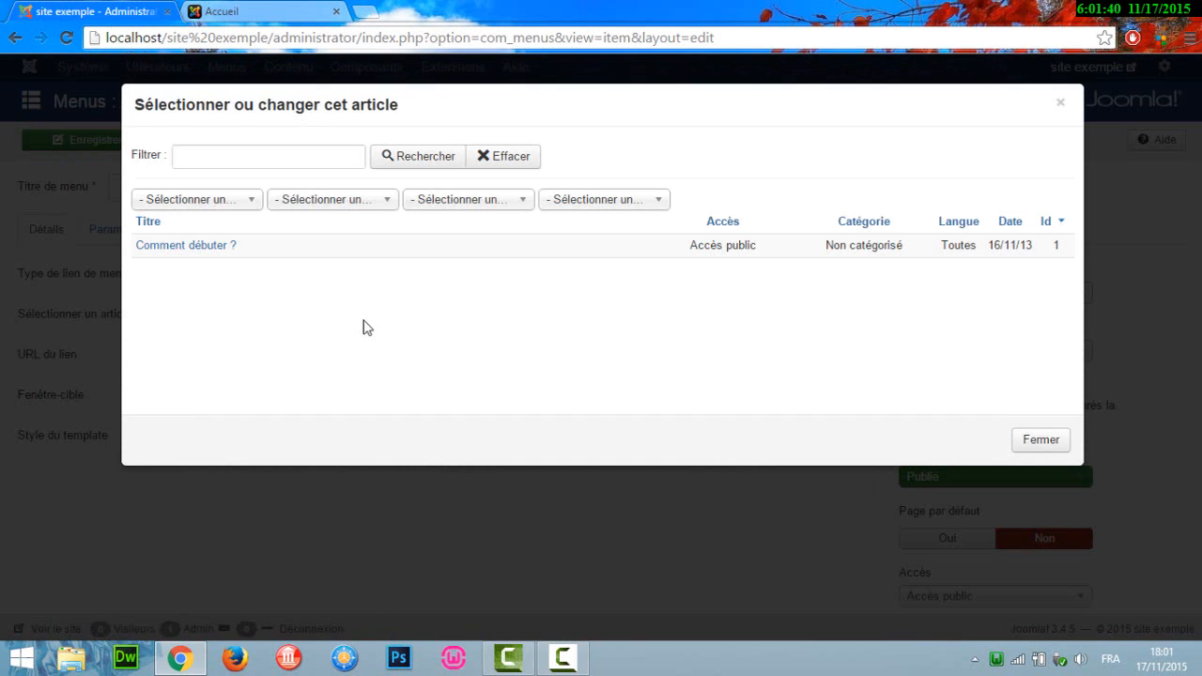
{"action": "left_click", "coordinate": [214, 254]}
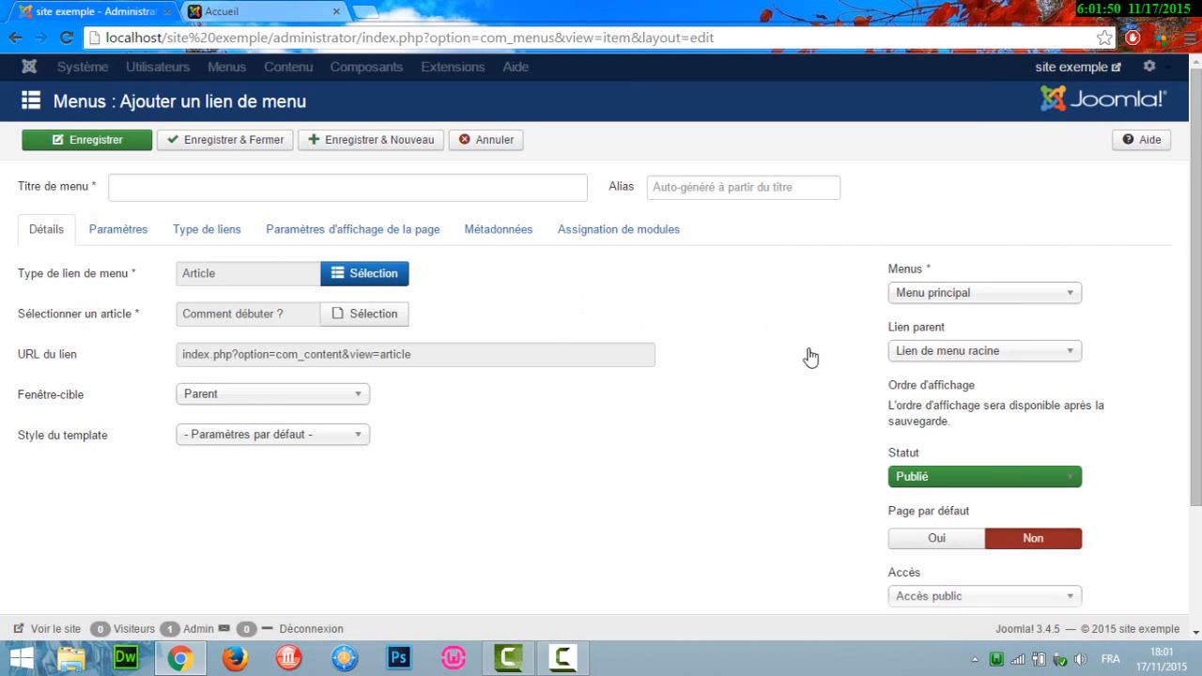
Title the article menu link "Présentation", and save and close it.
{"action": "left_click", "coordinate": [175, 191]}
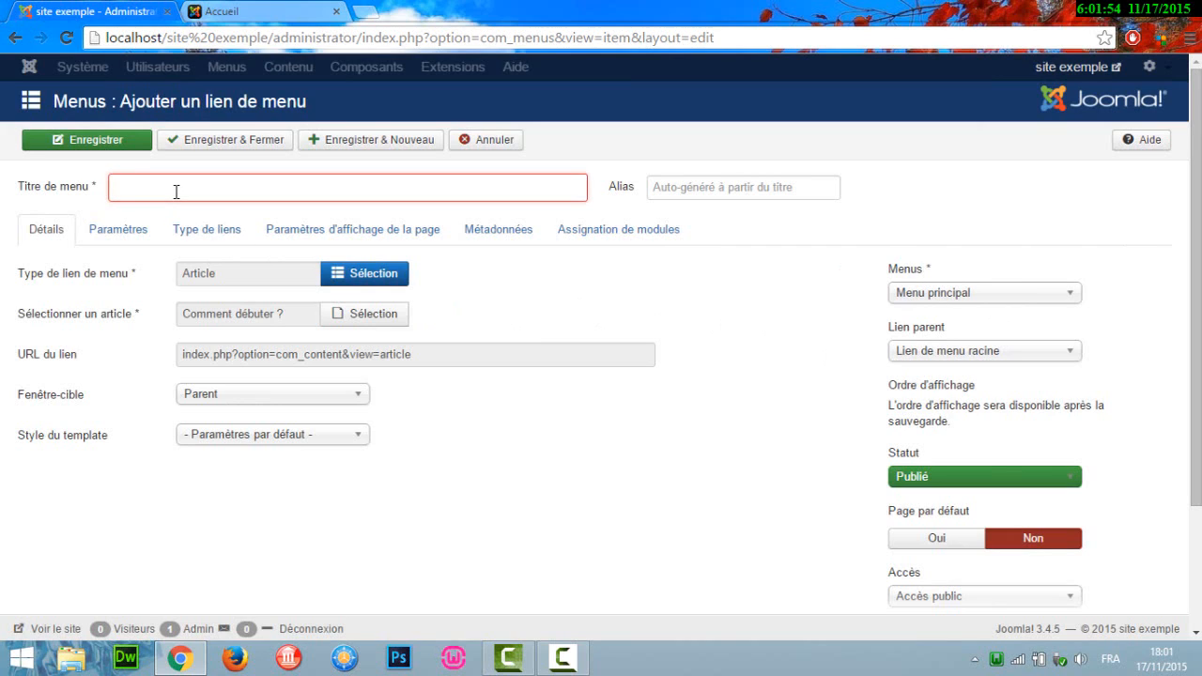
{"action": "type", "text": "Pré"}
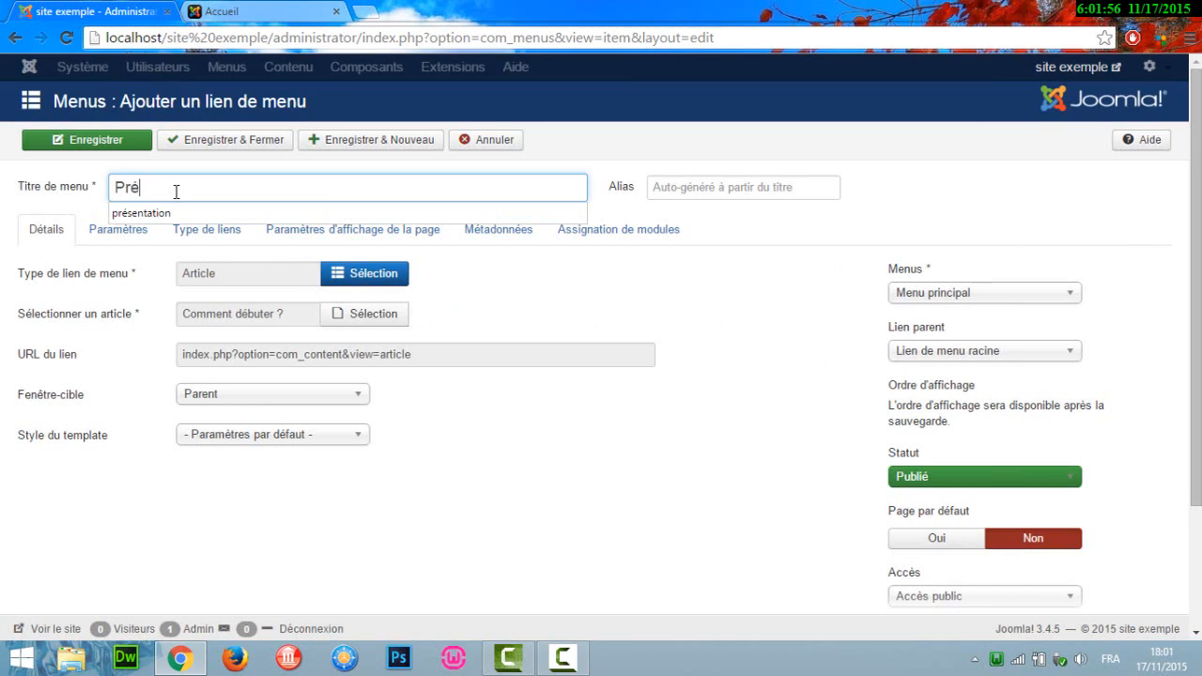
{"action": "type", "text": "sentation"}
{"action": "left_click", "coordinate": [477, 531]}
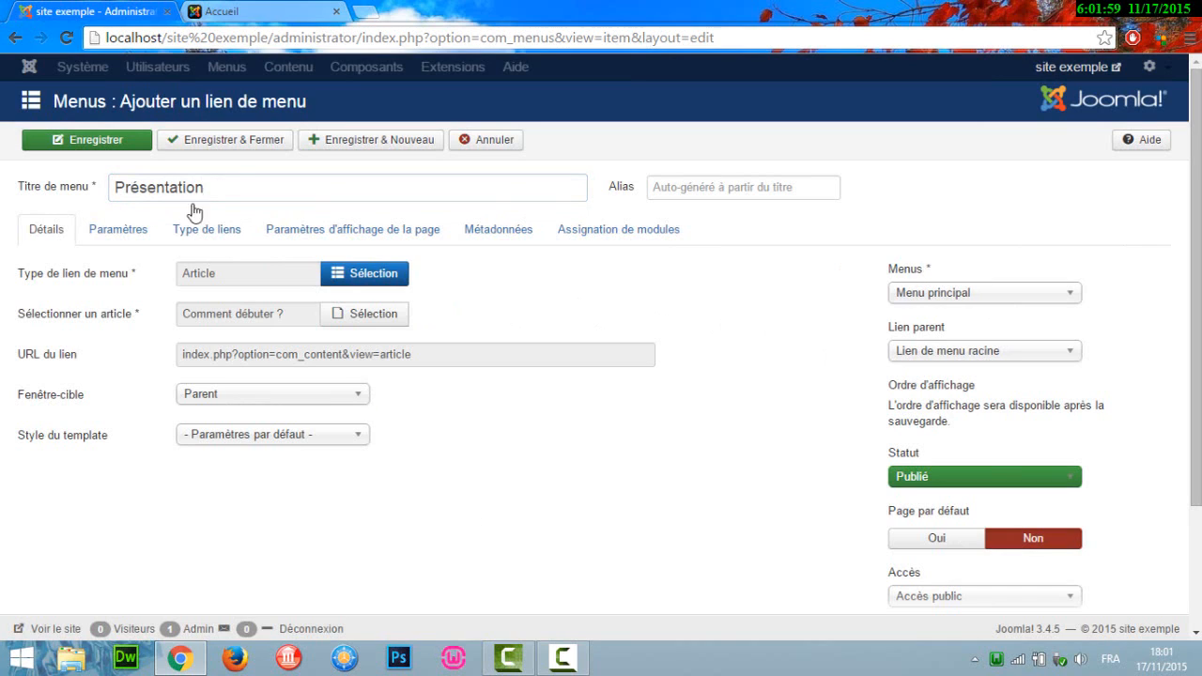
{"action": "left_click", "coordinate": [266, 146]}
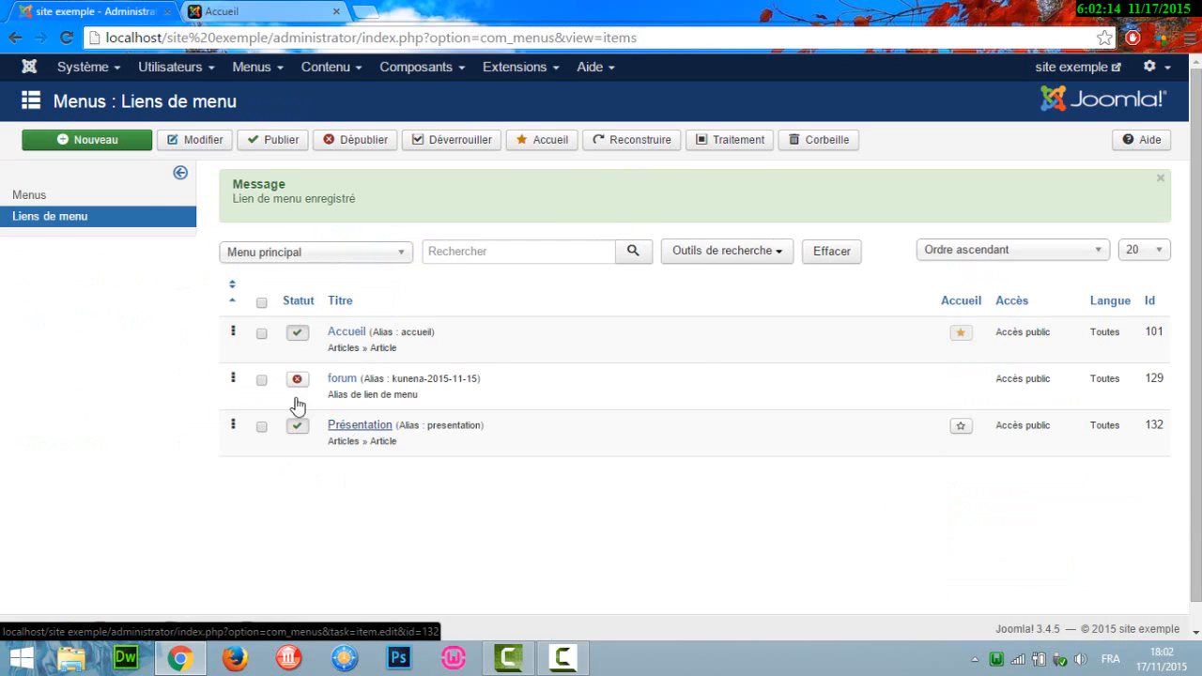
Start another new menu link of the type "Formulaire de recherche / Résultats de recherche" from the Recherche group.
{"action": "left_click", "coordinate": [108, 145]}
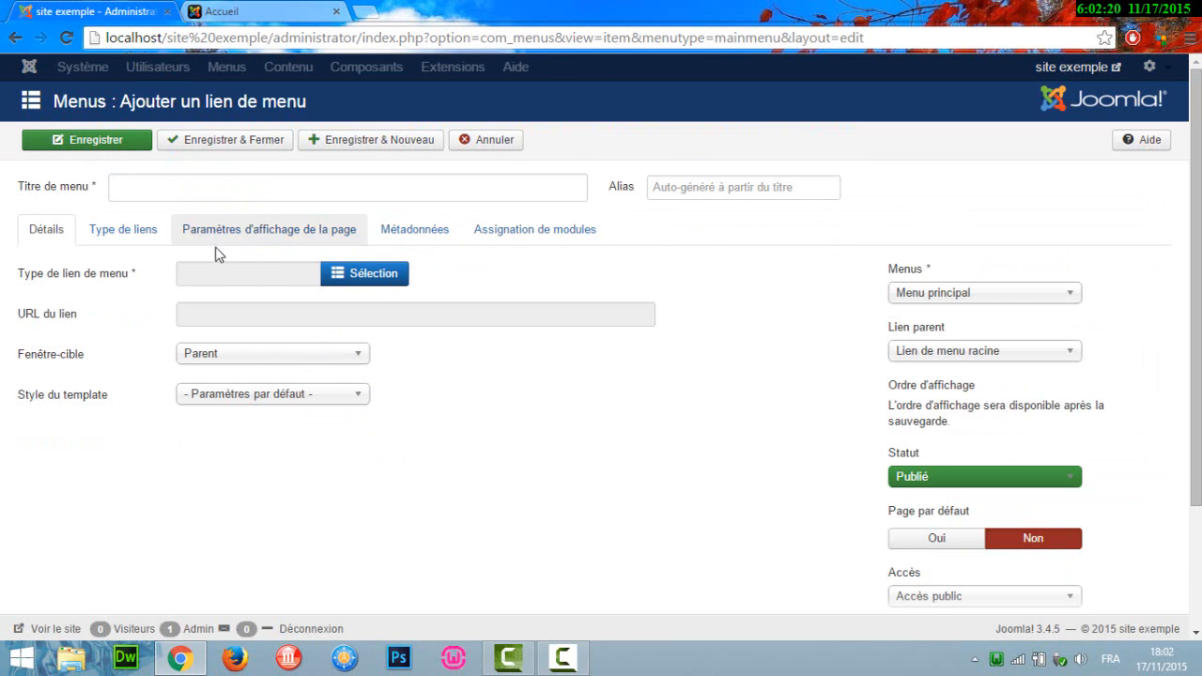
{"action": "left_click", "coordinate": [368, 280]}
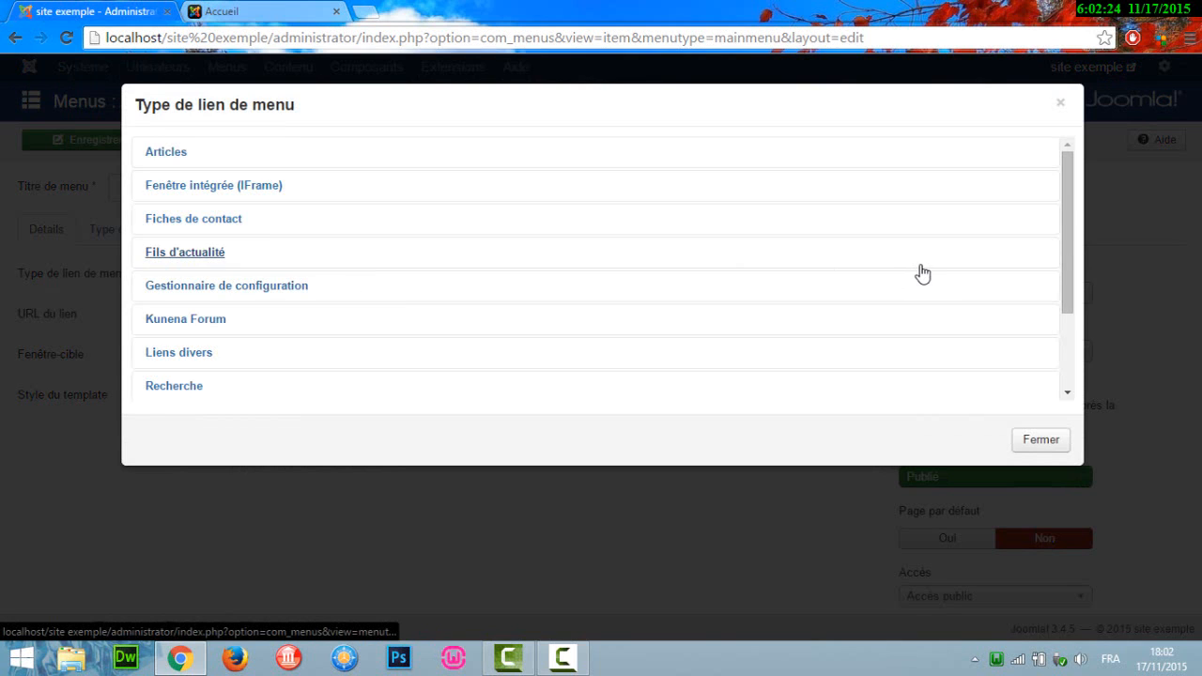
{"action": "left_click_drag", "start_coordinate": [1070, 229], "coordinate": [1057, 303]}
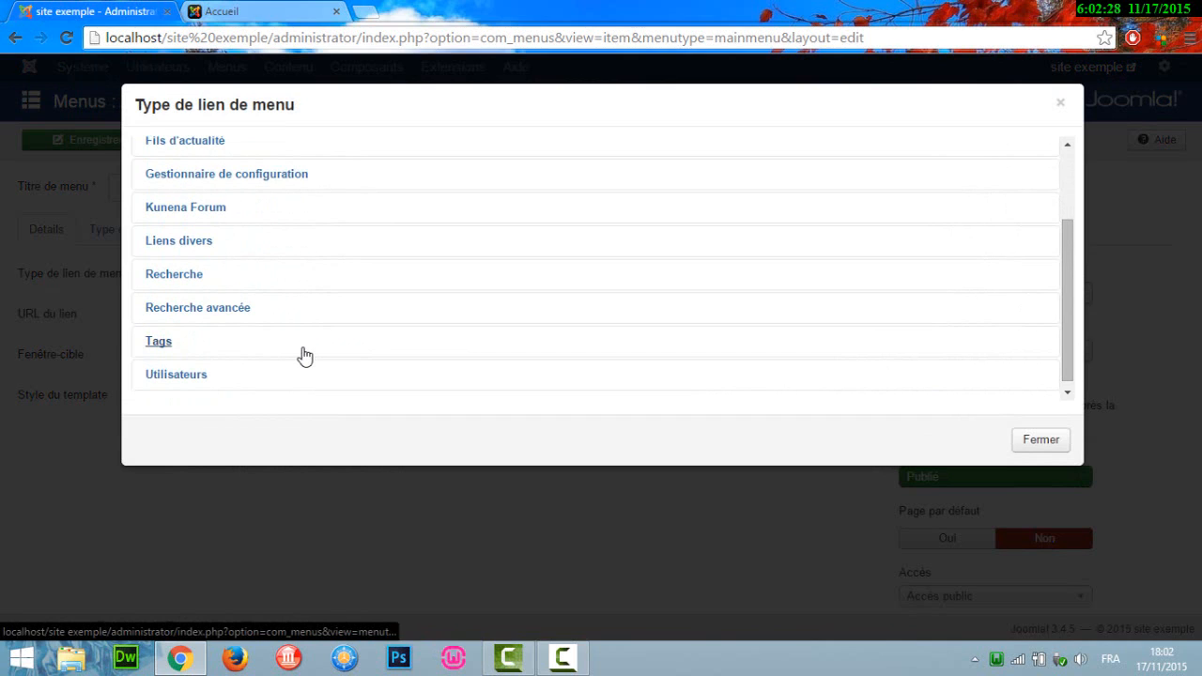
{"action": "left_click", "coordinate": [187, 278]}
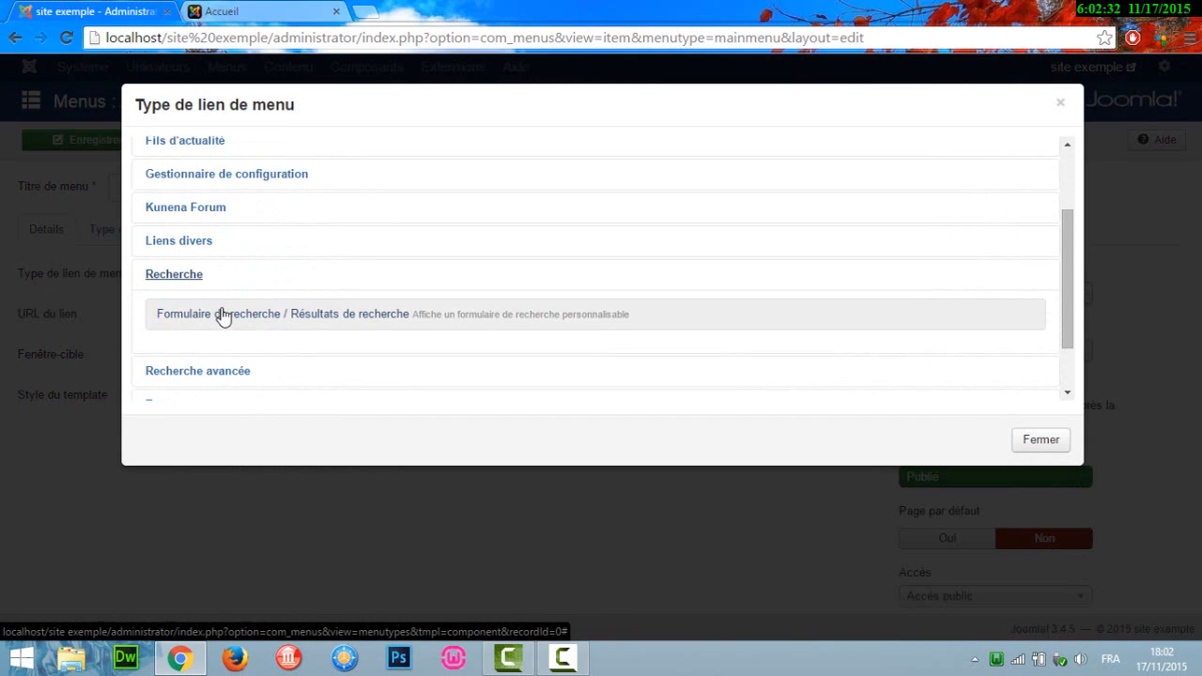
{"action": "left_click", "coordinate": [221, 315]}
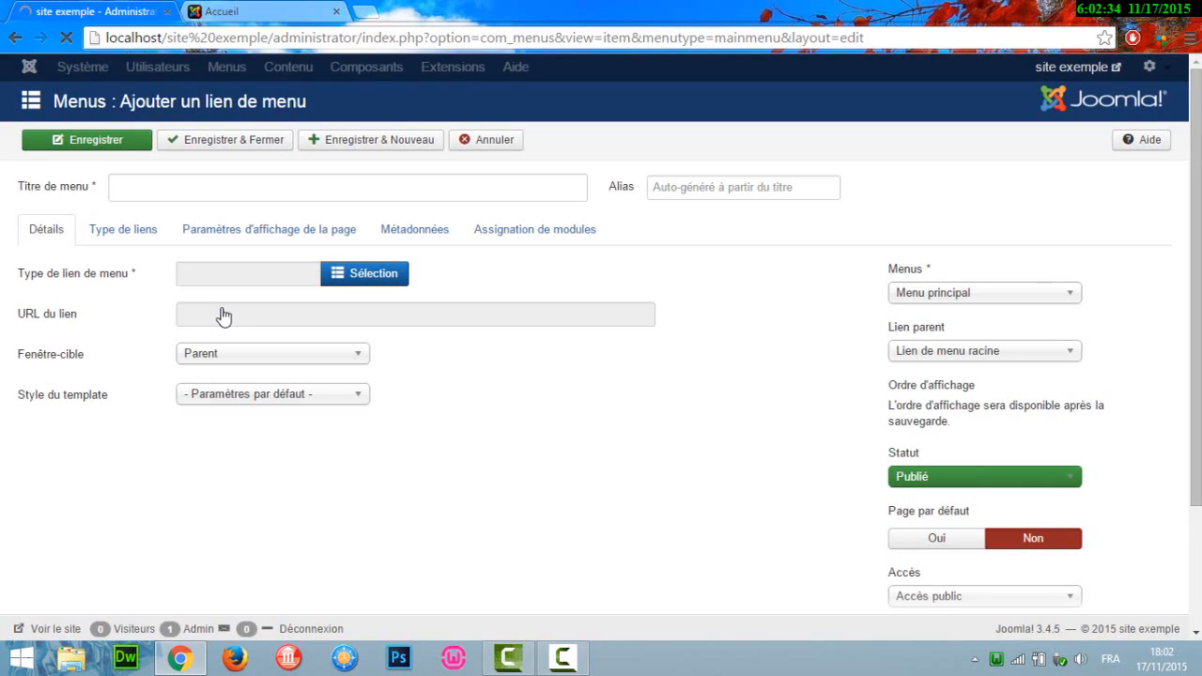
Title the search form menu link "Recherche", and save and close it.
{"action": "left_click", "coordinate": [183, 195]}
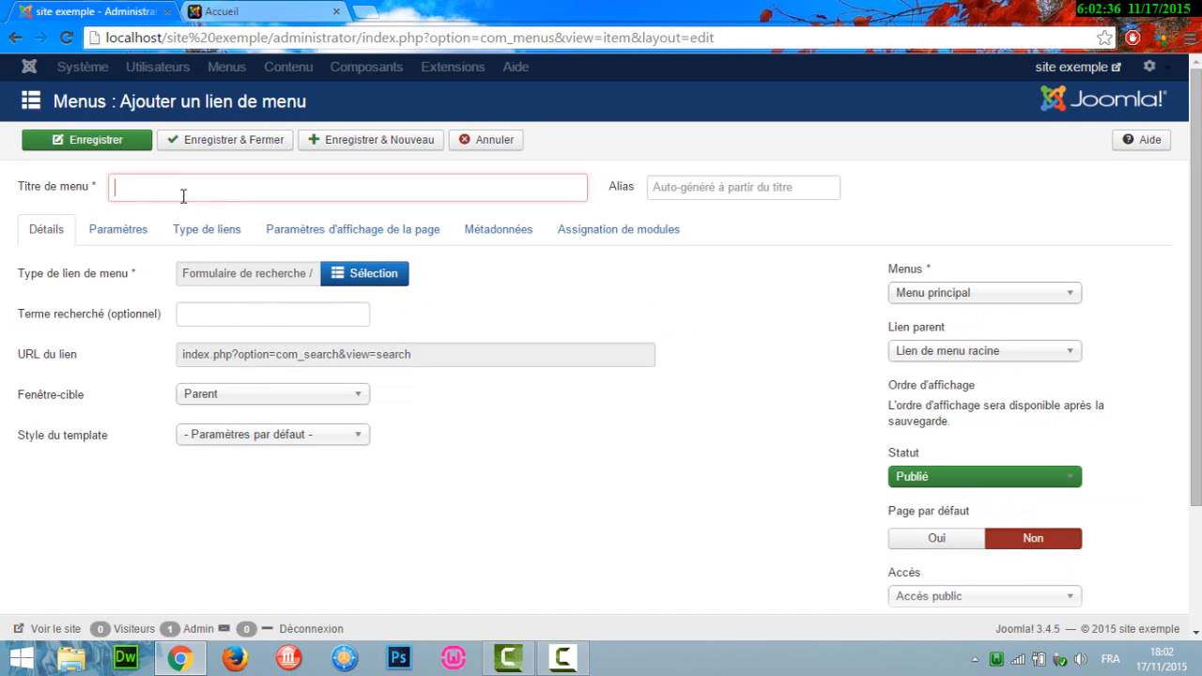
{"action": "type", "text": "Recherche"}
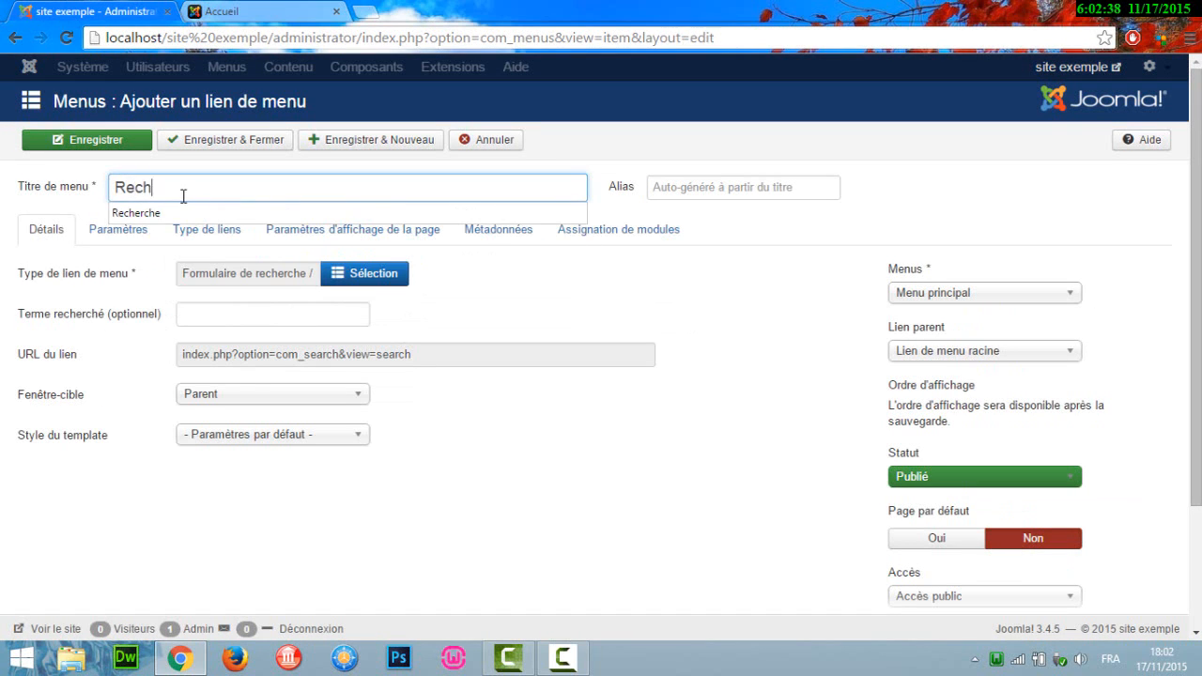
{"action": "left_click", "coordinate": [268, 148]}
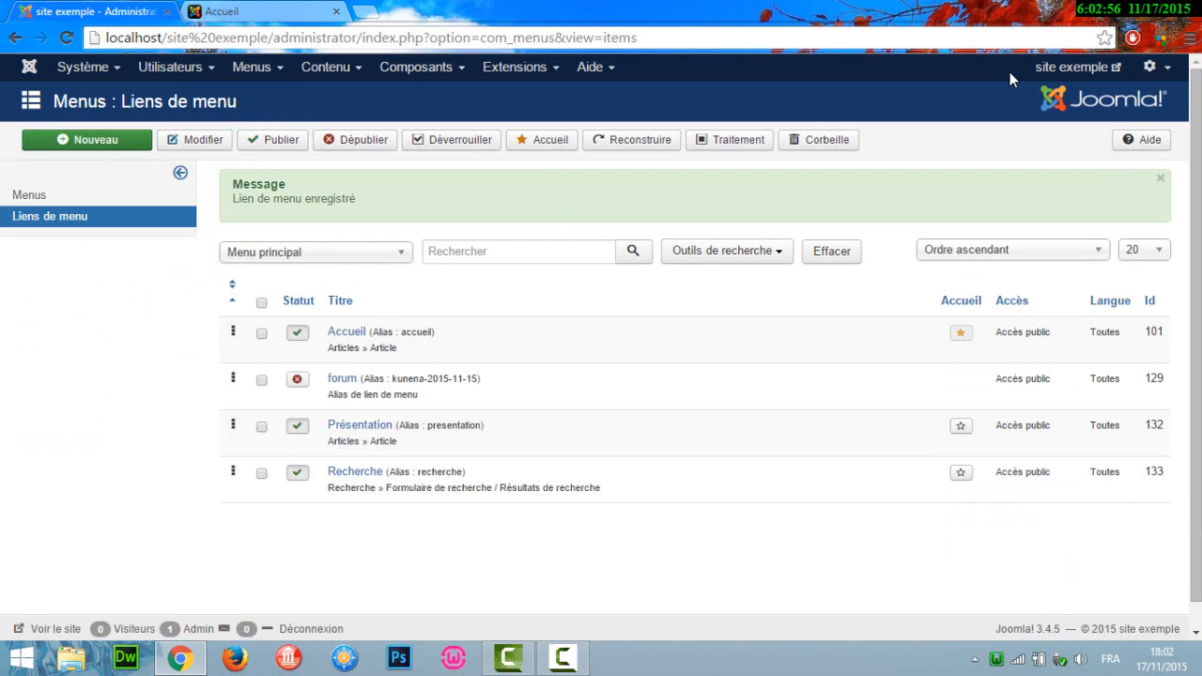
Check the site's public home page for the main menu, and close the extra preview page.
{"action": "left_click", "coordinate": [1049, 68]}
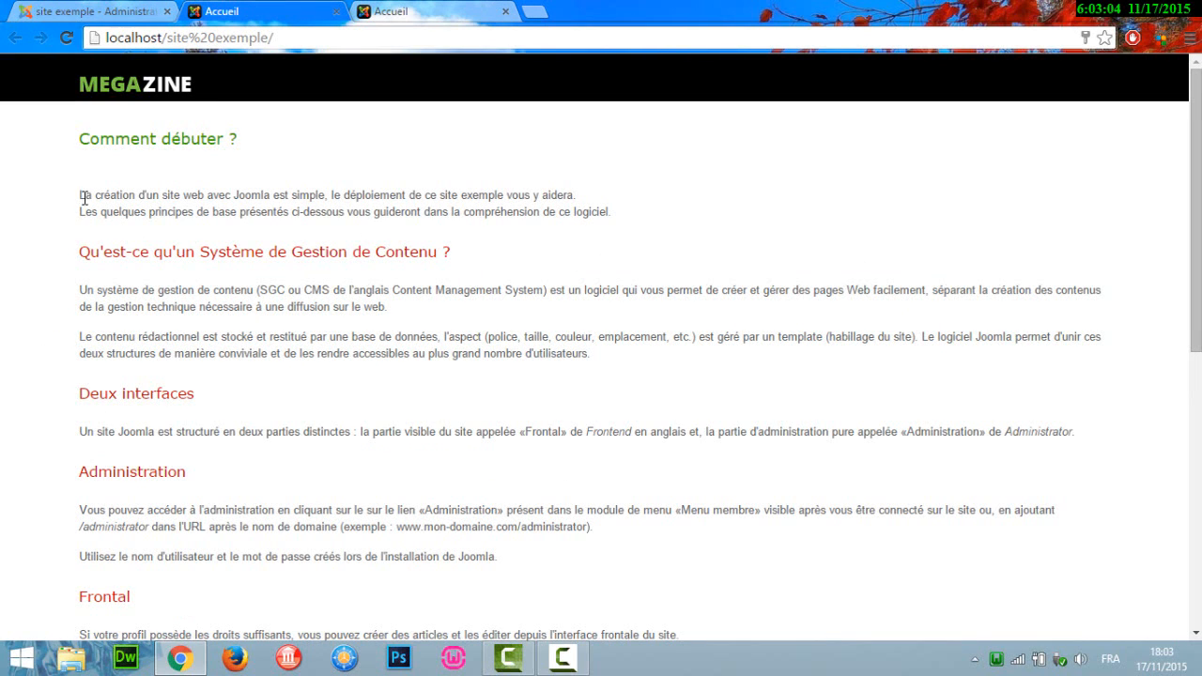
{"action": "left_click", "coordinate": [106, 11]}
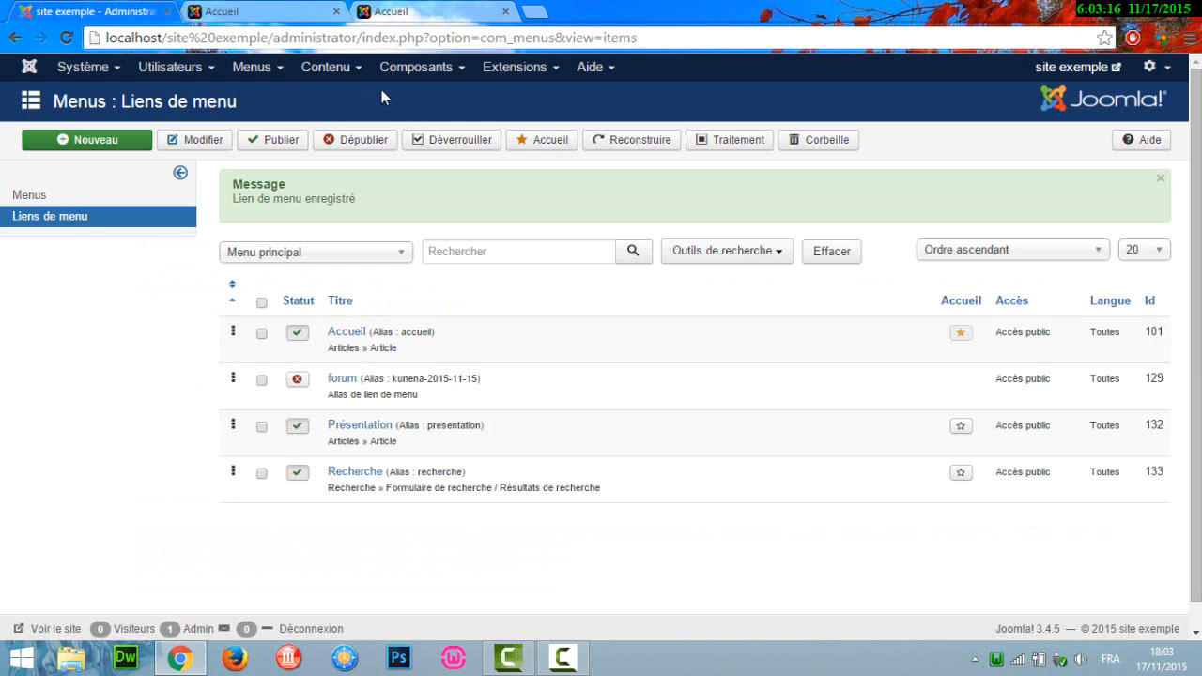
{"action": "left_click", "coordinate": [249, 9]}
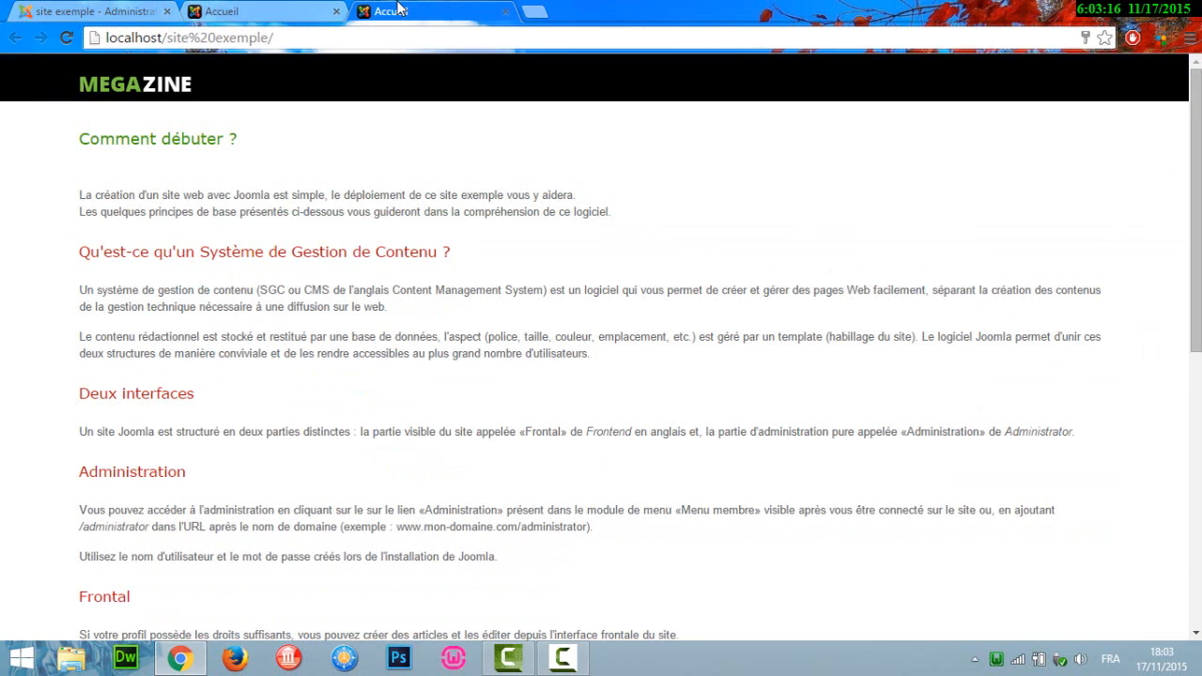
{"action": "left_click", "coordinate": [336, 11]}
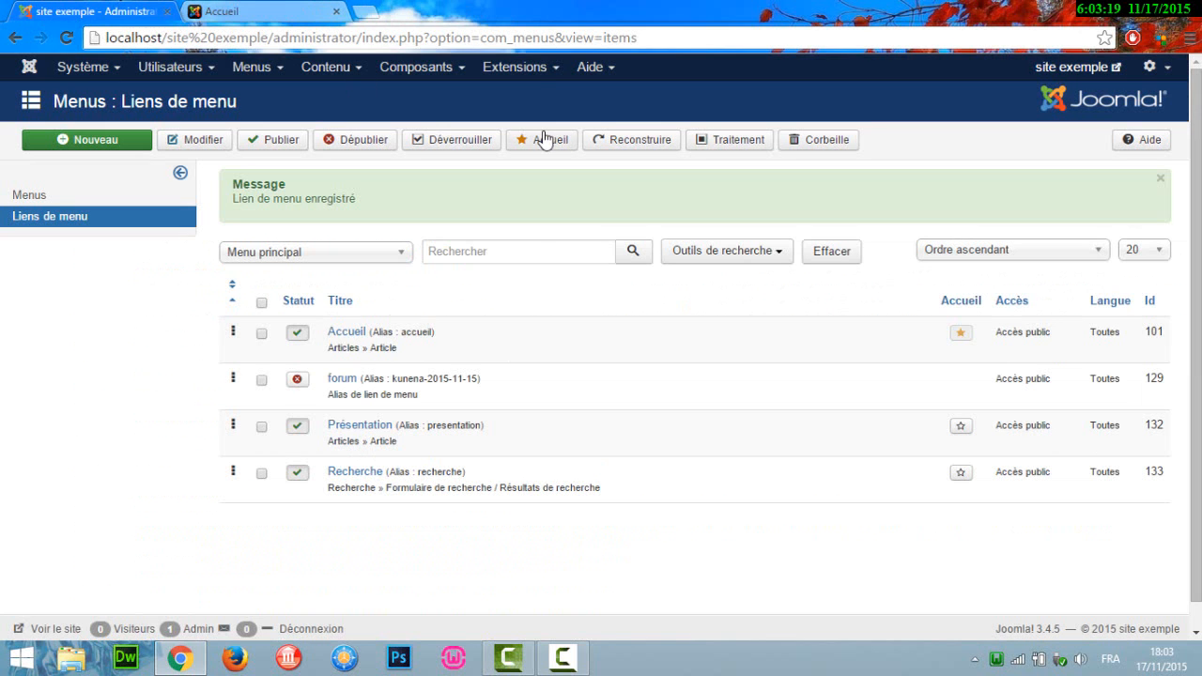
Preview the module positions of the JSN Megazine FREE template style, and return to the administration page.
{"action": "left_click", "coordinate": [526, 67]}
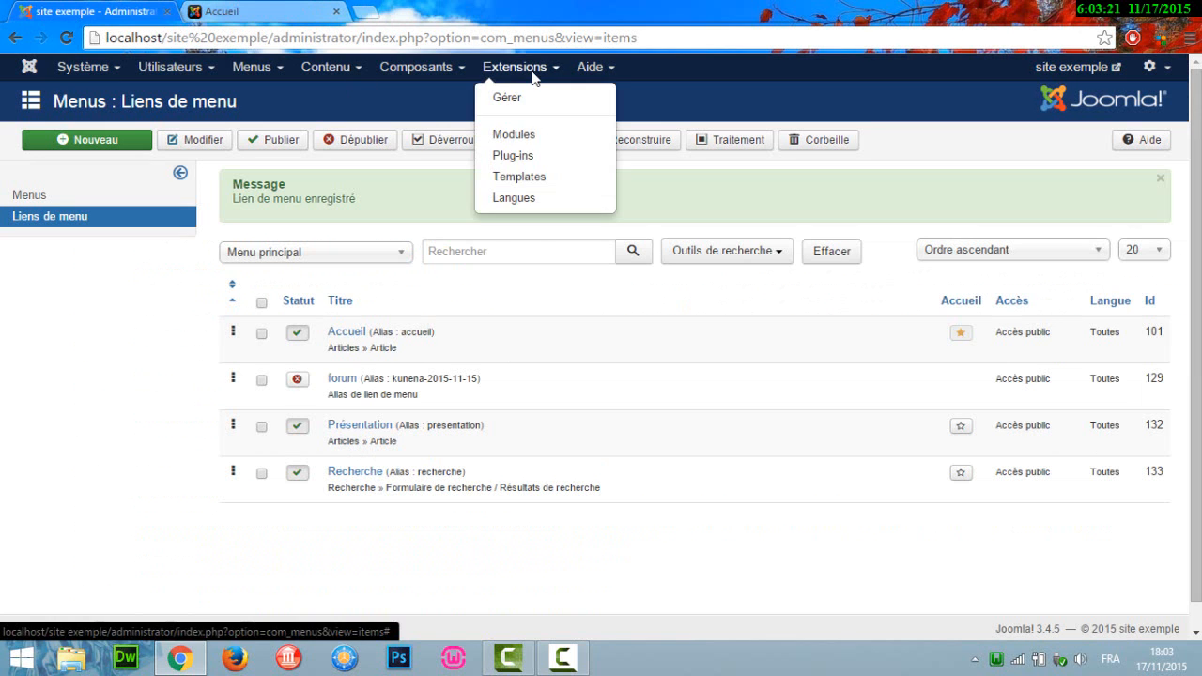
{"action": "left_click", "coordinate": [532, 179]}
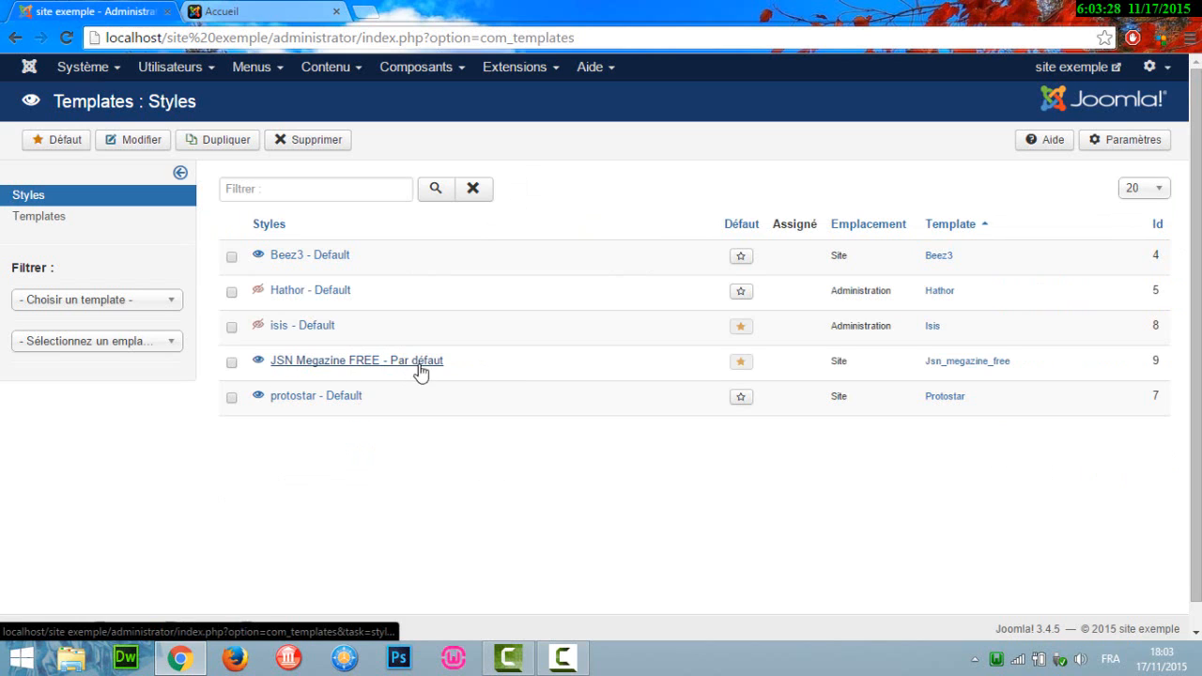
{"action": "left_click", "coordinate": [258, 362]}
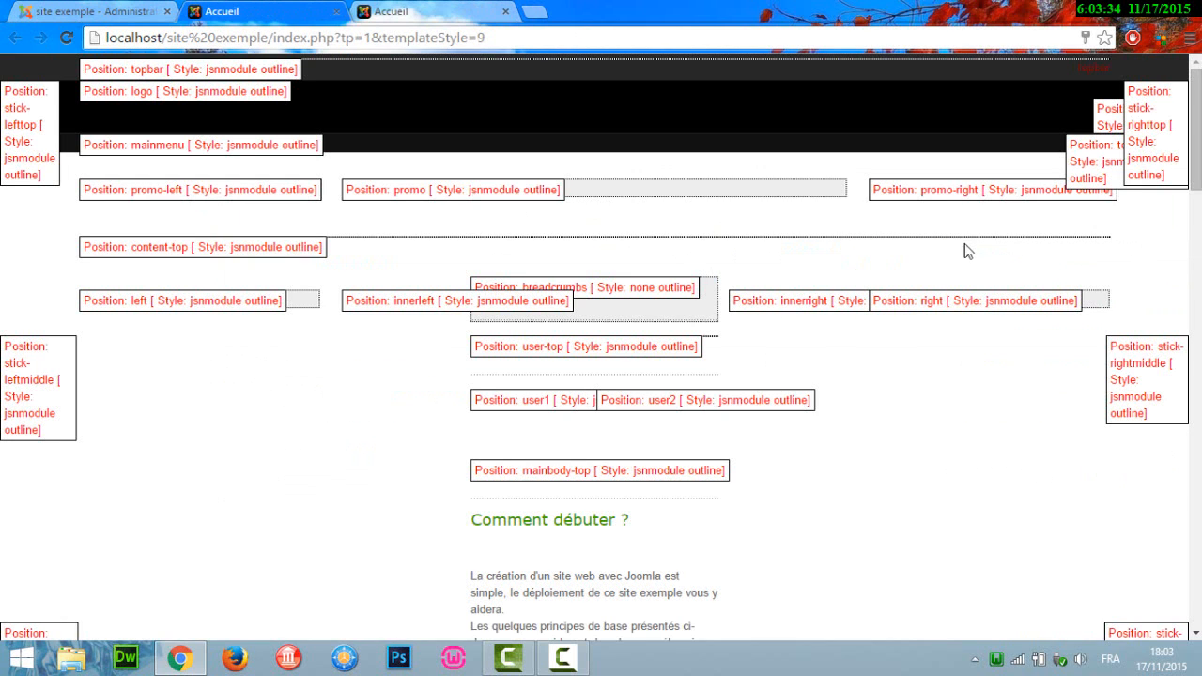
{"action": "scroll", "coordinate": [601, 376], "scroll_direction": "down", "scroll_amount": 12}
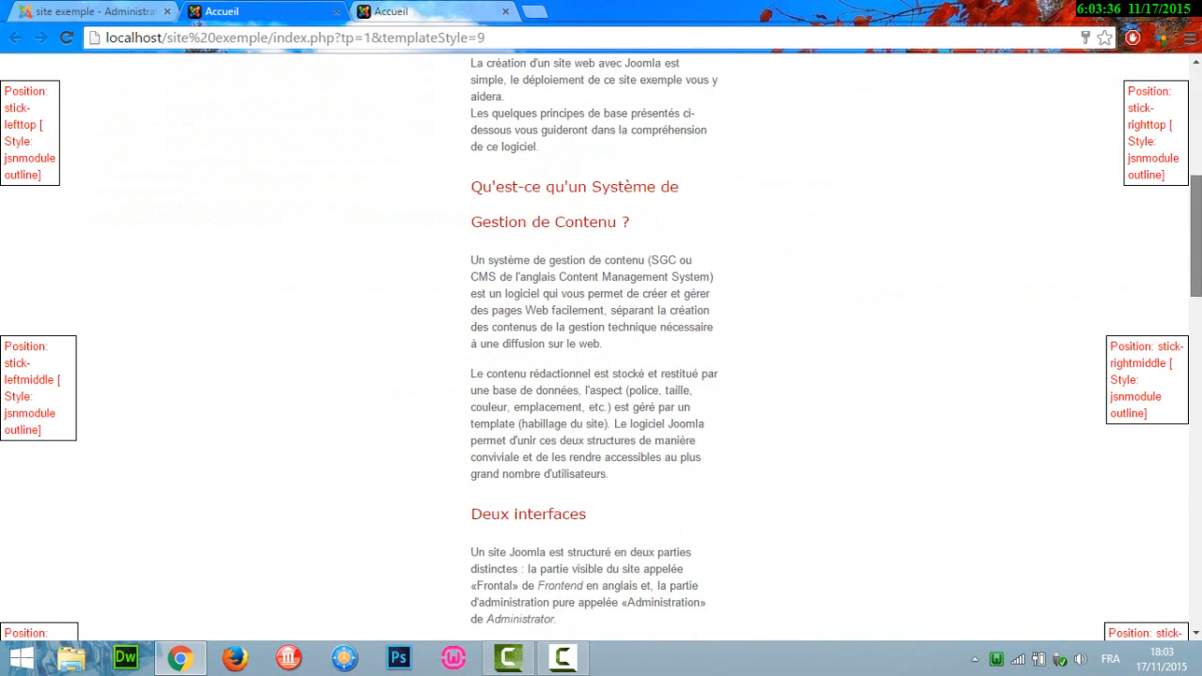
{"action": "scroll", "coordinate": [601, 376], "scroll_direction": "up", "scroll_amount": 12}
{"action": "scroll", "coordinate": [1174, 97], "scroll_direction": "up", "scroll_amount": 1}
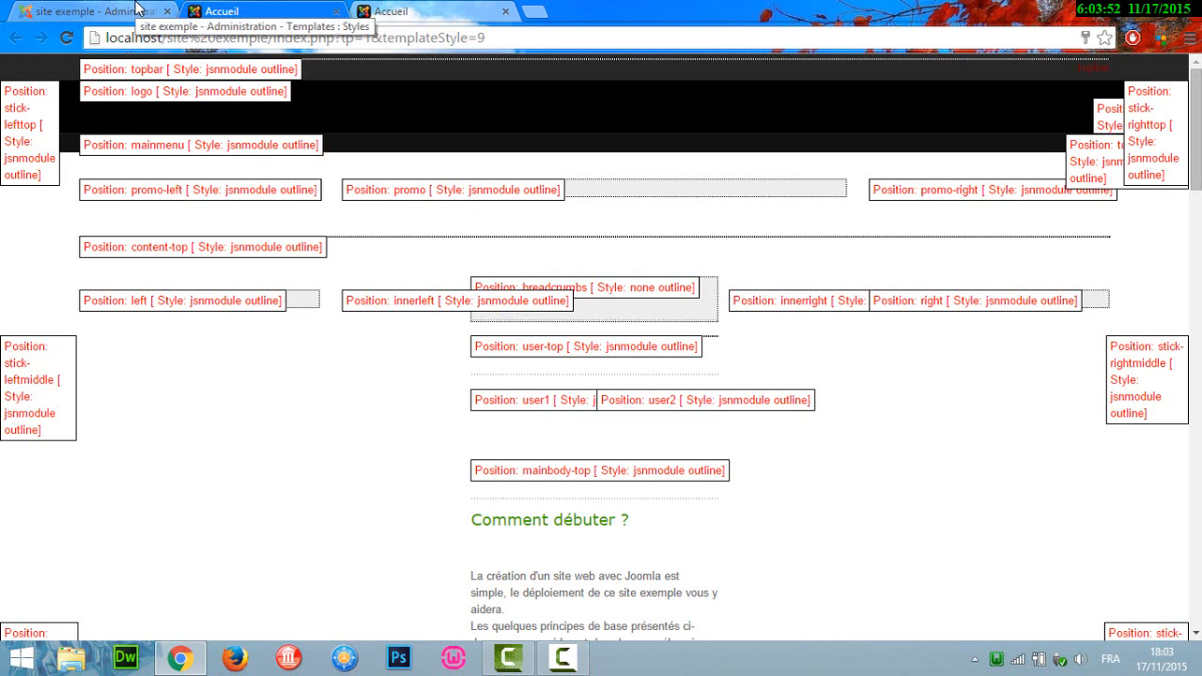
{"action": "left_click", "coordinate": [136, 9]}
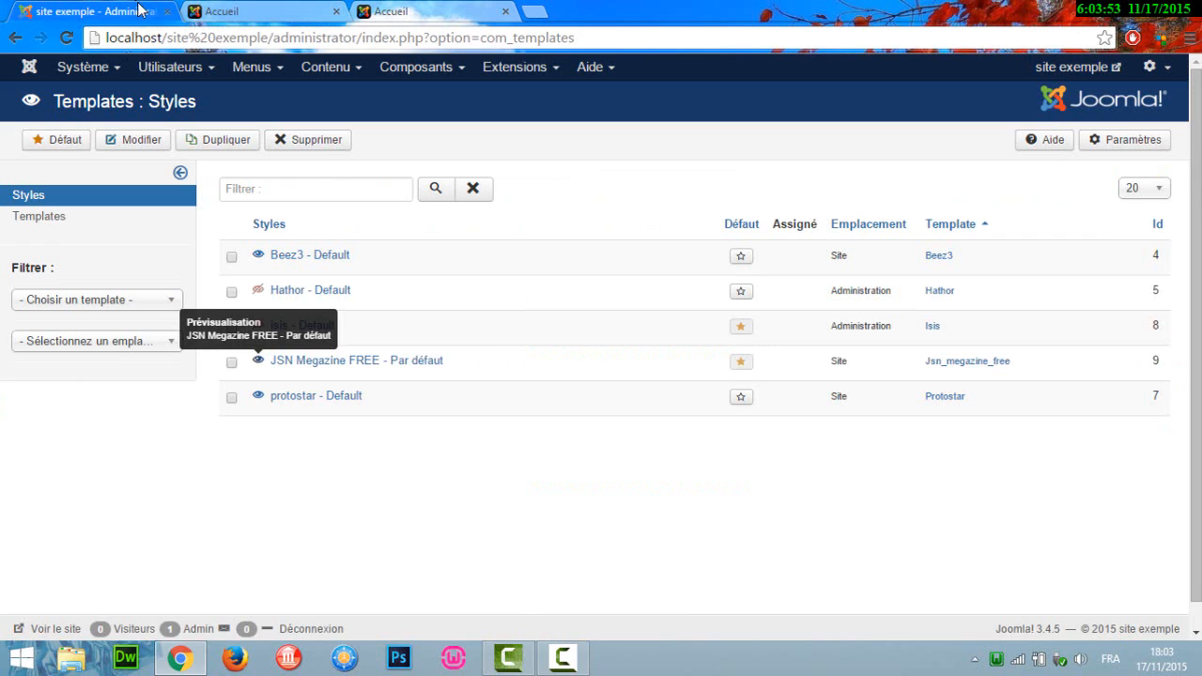
{"action": "left_click", "coordinate": [268, 71]}
{"action": "mouse_move", "coordinate": [273, 141]}
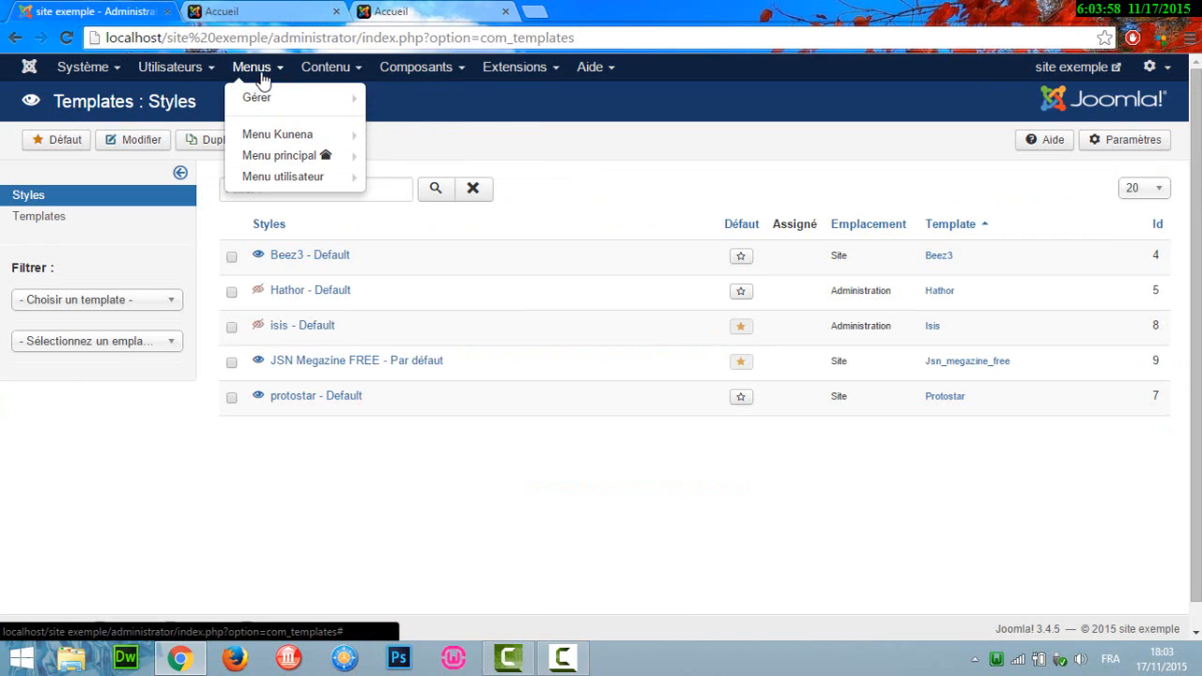
{"action": "left_click", "coordinate": [151, 469]}
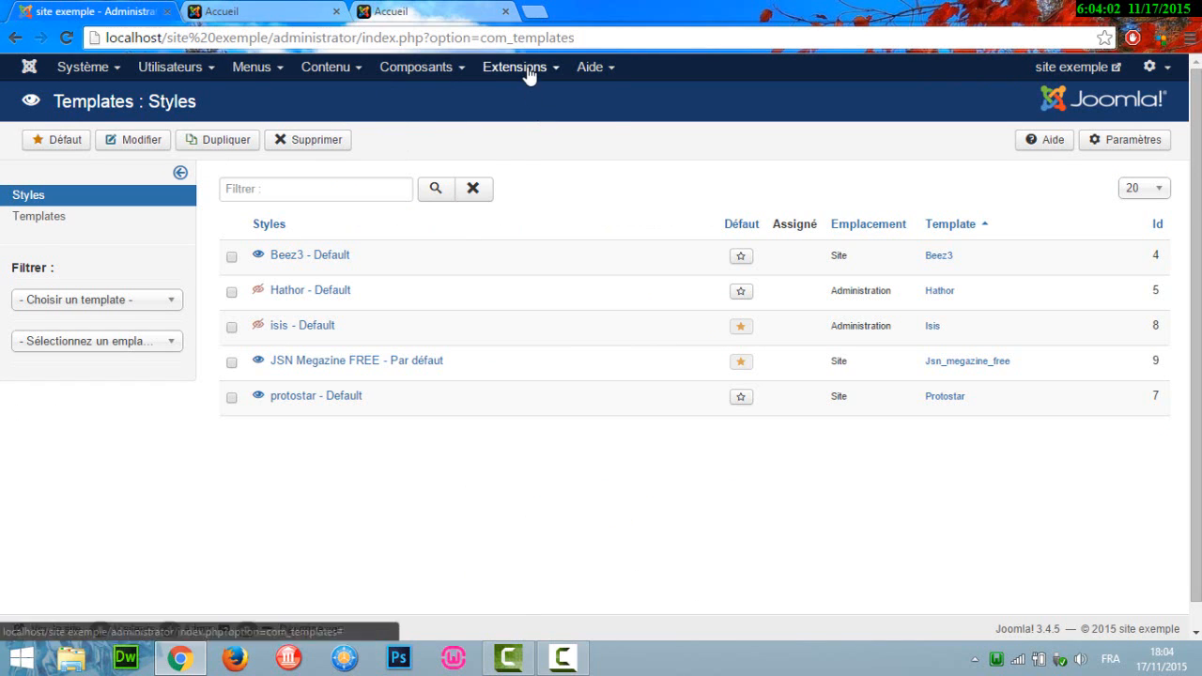
Open the list of site modules in the extensions area.
{"action": "left_click", "coordinate": [527, 75]}
{"action": "left_click", "coordinate": [520, 156]}
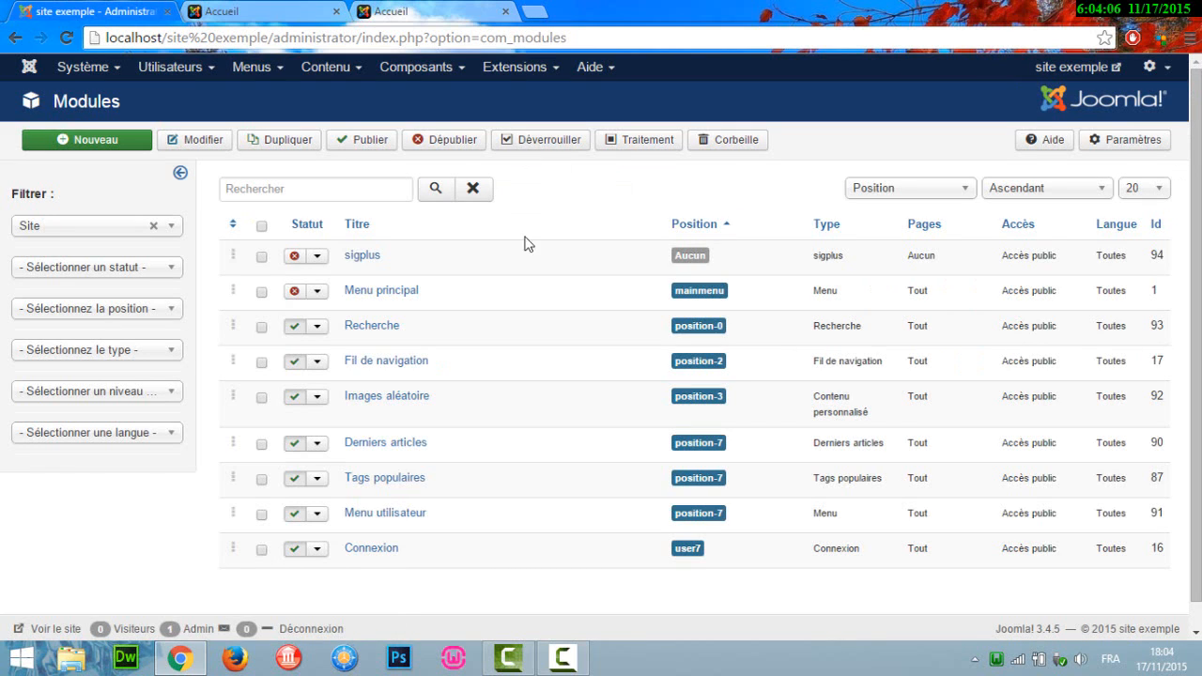
Open the Menu principal module and set its position to Mainmenu [mainmenu] from the Jsn_megazine_free template.
{"action": "left_click", "coordinate": [385, 293]}
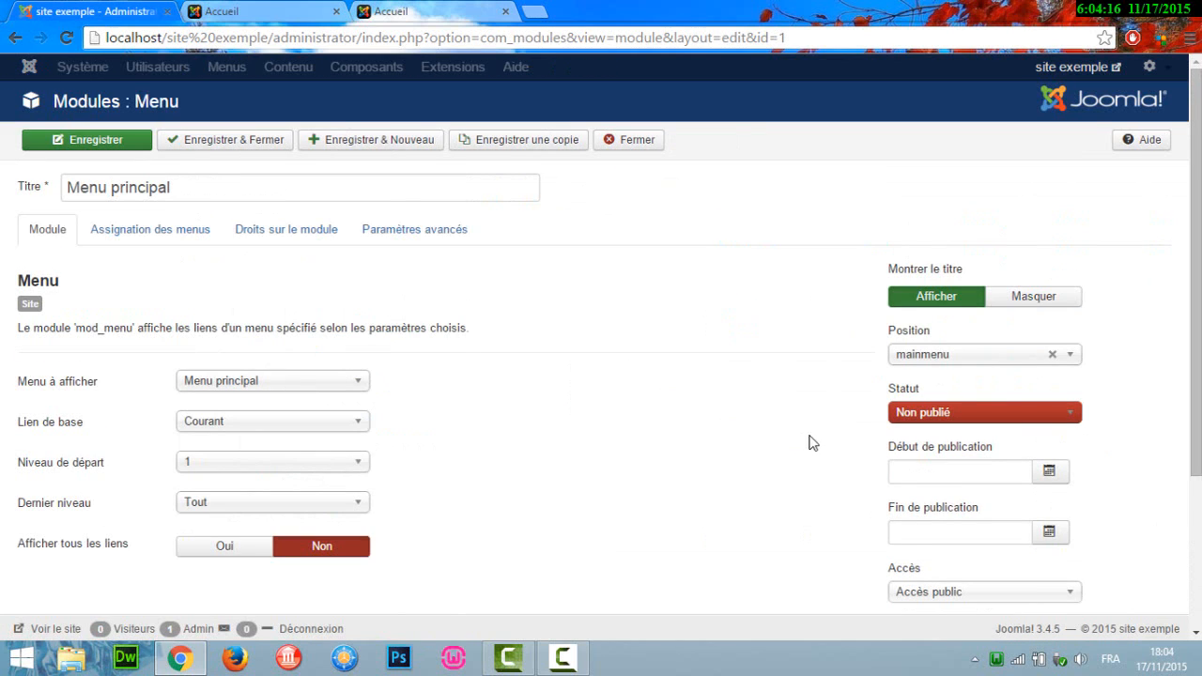
{"action": "left_click", "coordinate": [1045, 355]}
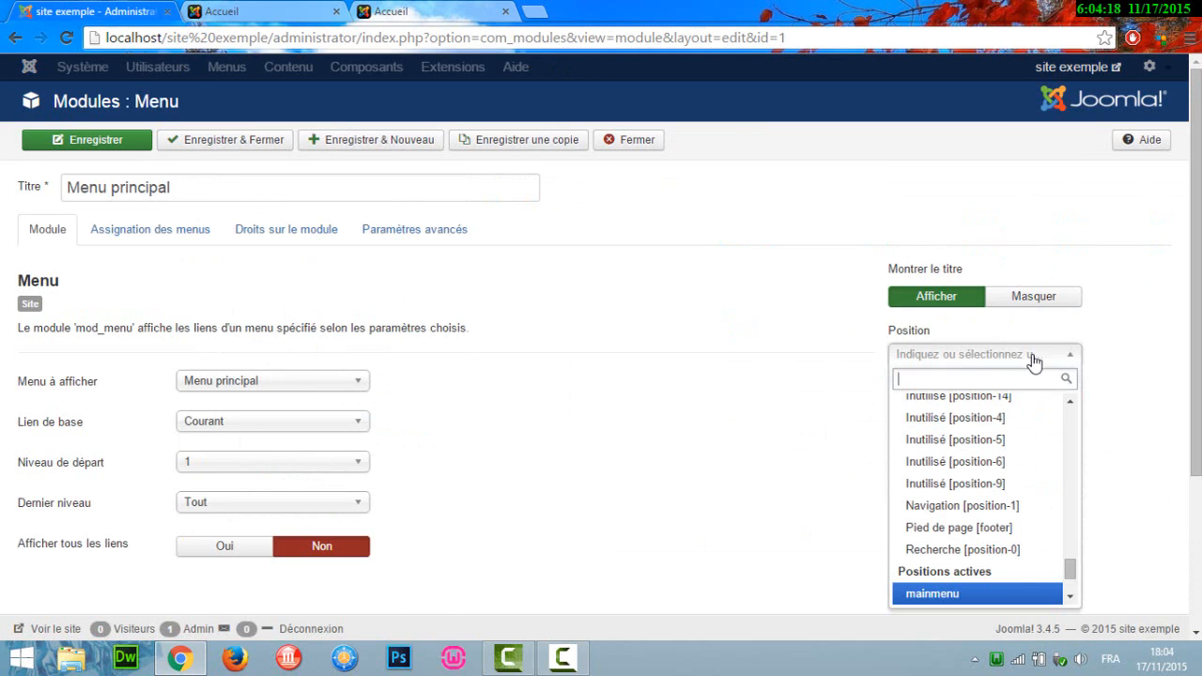
{"action": "type", "text": "mainmen"}
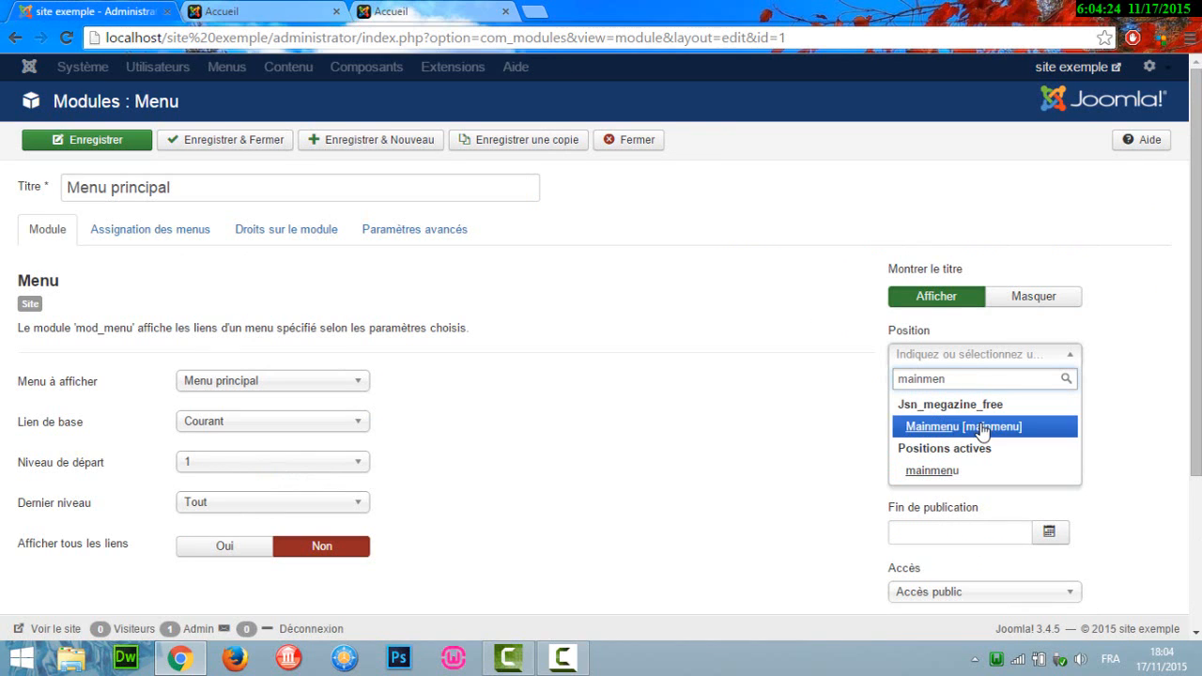
{"action": "left_click", "coordinate": [977, 426]}
Set the Menu principal module's status to Publié, and save and close the module.
{"action": "left_click", "coordinate": [930, 418]}
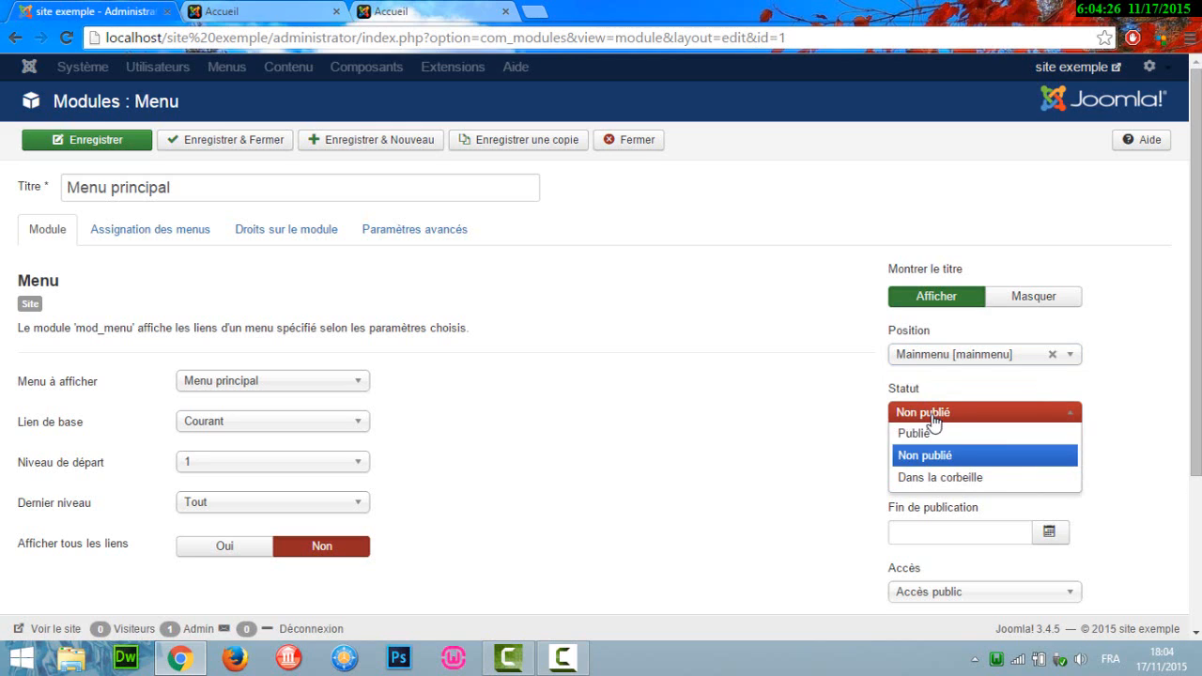
{"action": "left_click", "coordinate": [934, 434]}
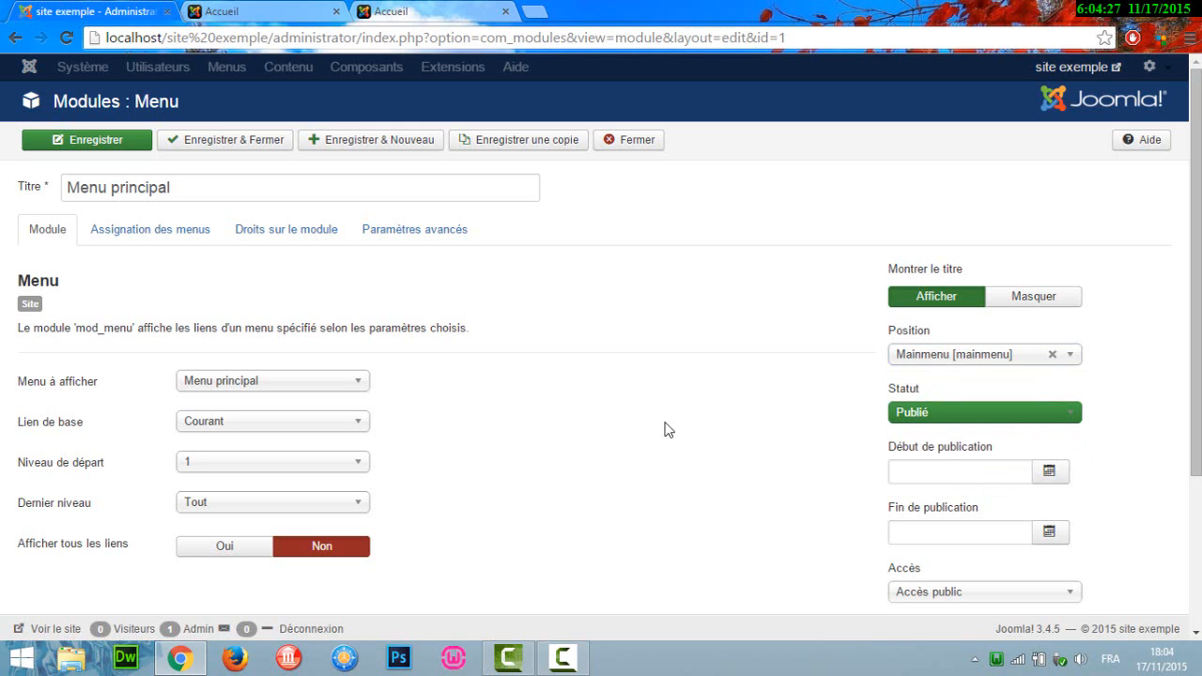
{"action": "left_click", "coordinate": [271, 390]}
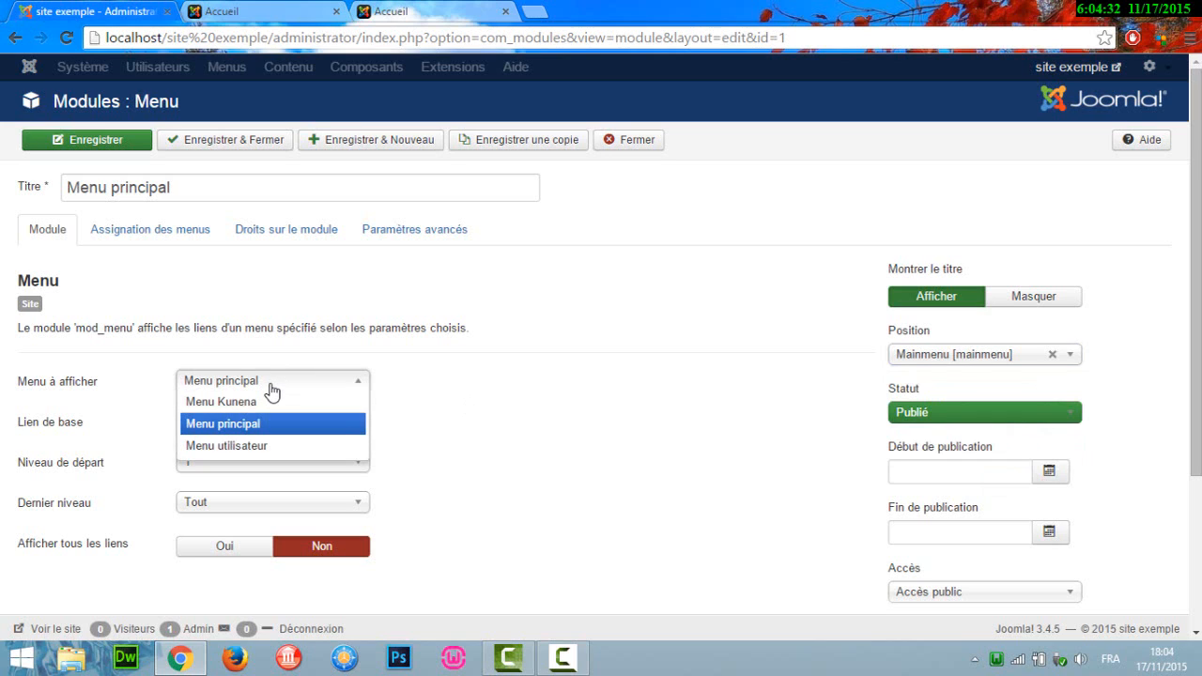
{"action": "left_click", "coordinate": [271, 391]}
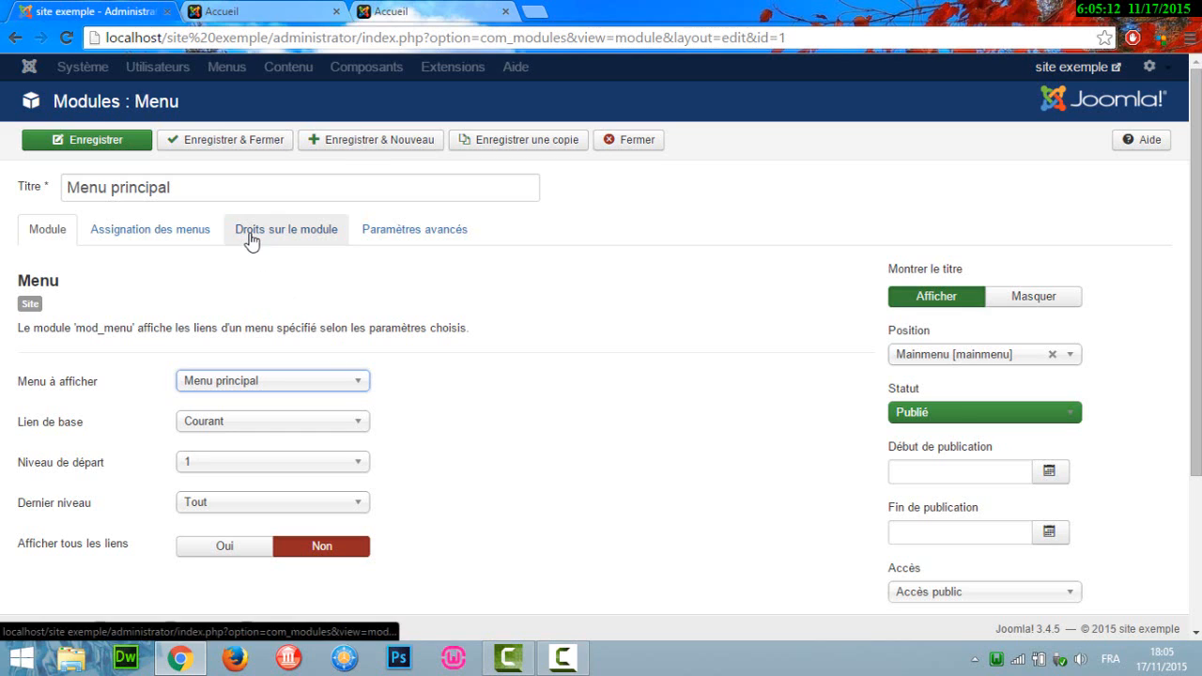
{"action": "left_click", "coordinate": [225, 146]}
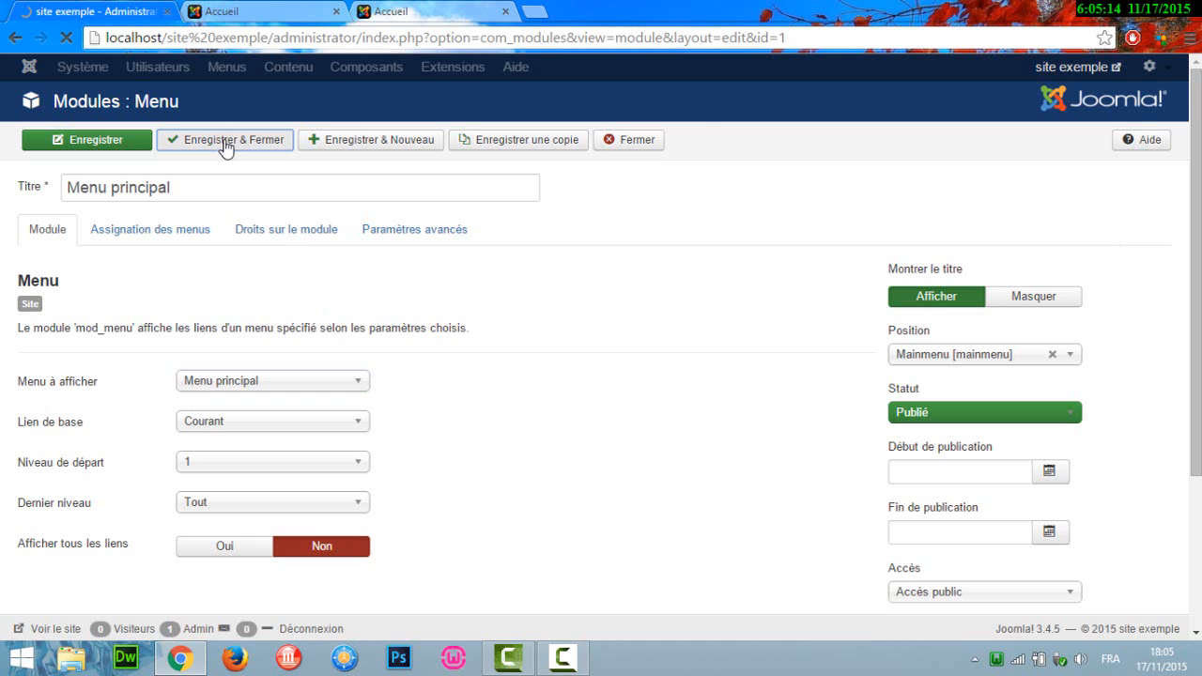
Reload the public home page to examine the main menu and its title, and return to the list of modules.
{"action": "left_click", "coordinate": [241, 9]}
{"action": "left_click", "coordinate": [430, 9]}
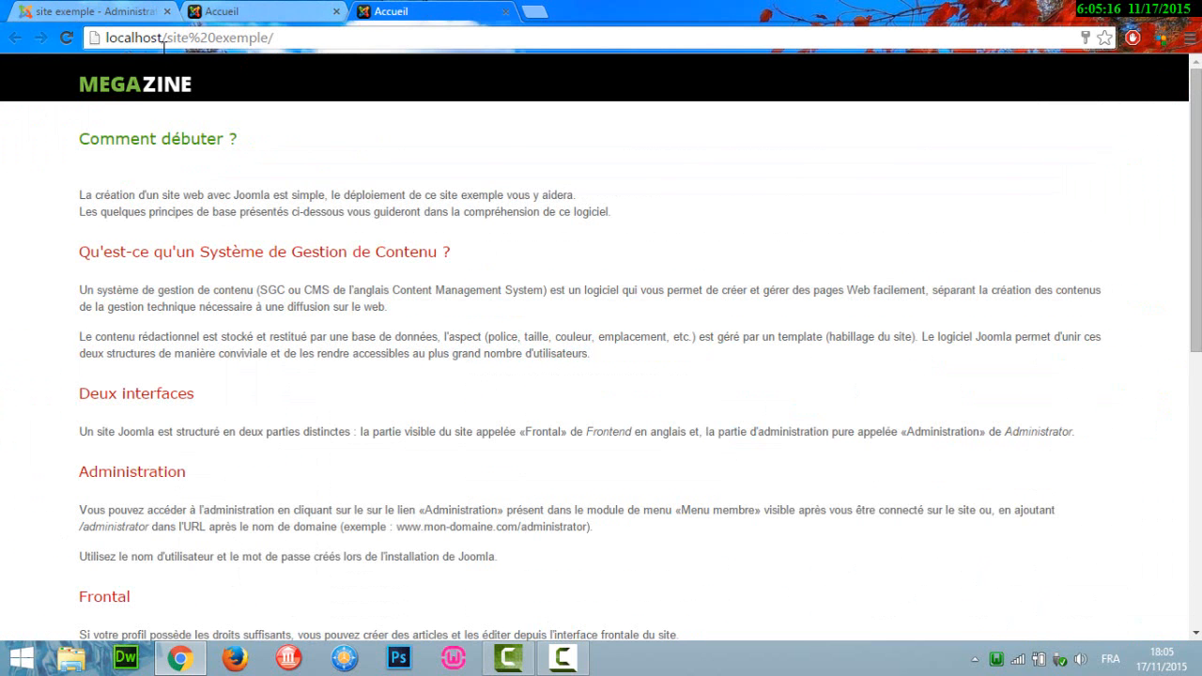
{"action": "left_click", "coordinate": [72, 40]}
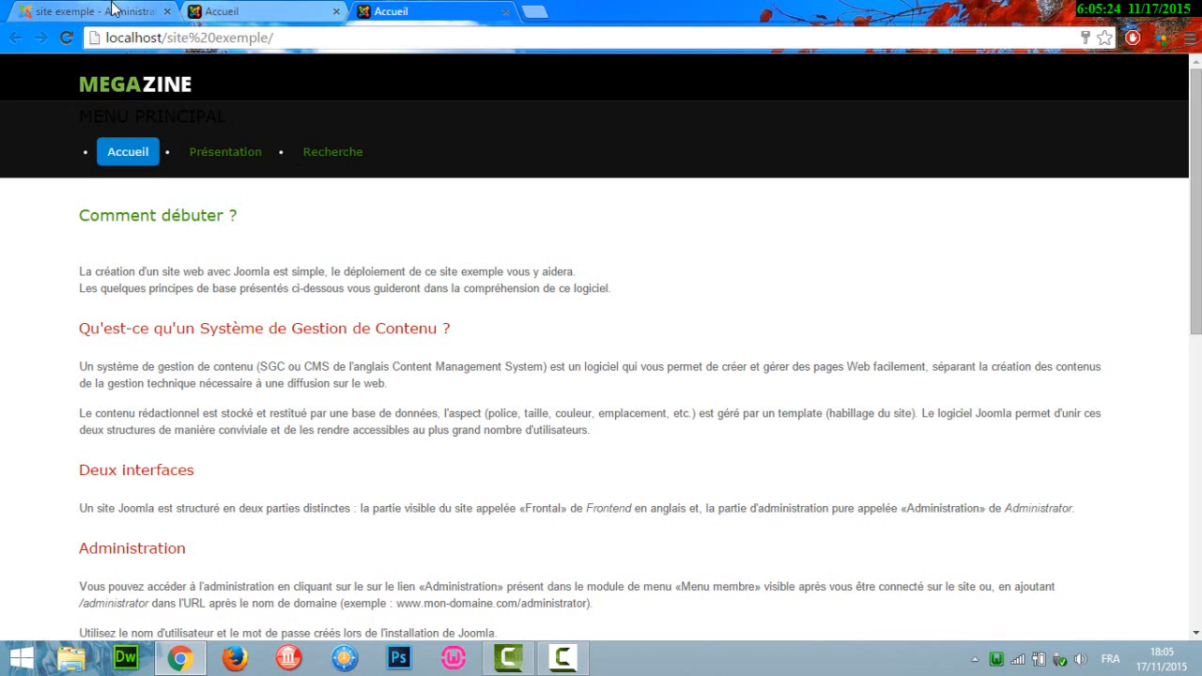
{"action": "left_click_drag", "start_coordinate": [78, 116], "coordinate": [227, 116]}
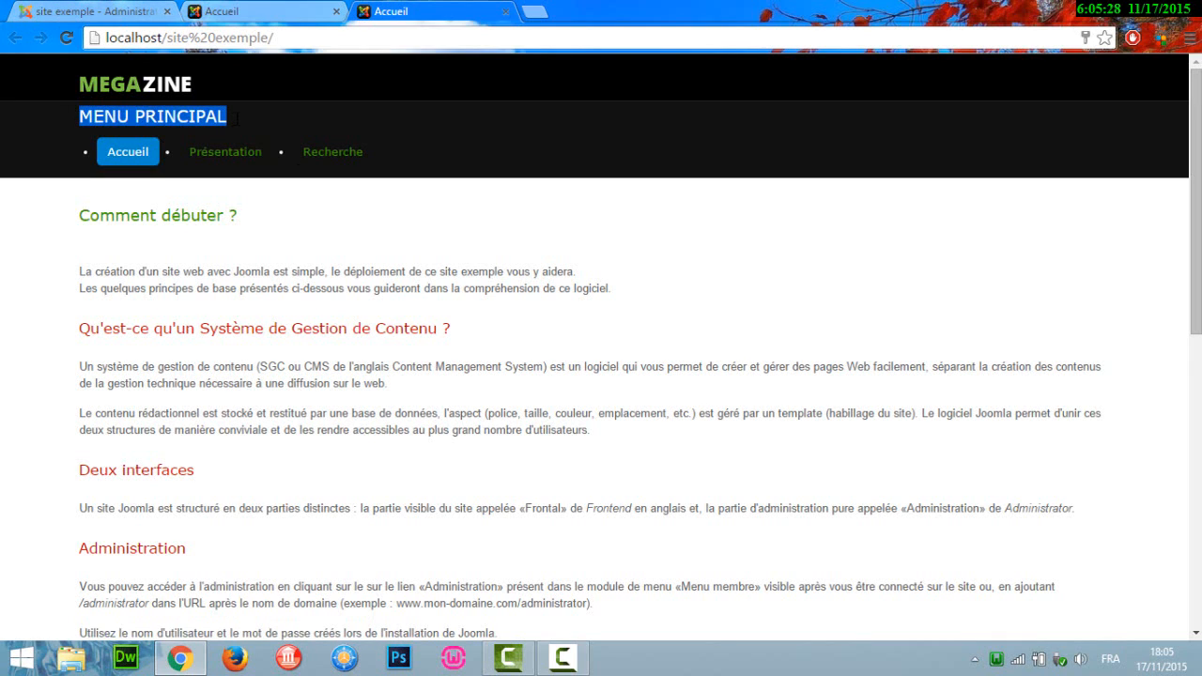
{"action": "left_click", "coordinate": [109, 5]}
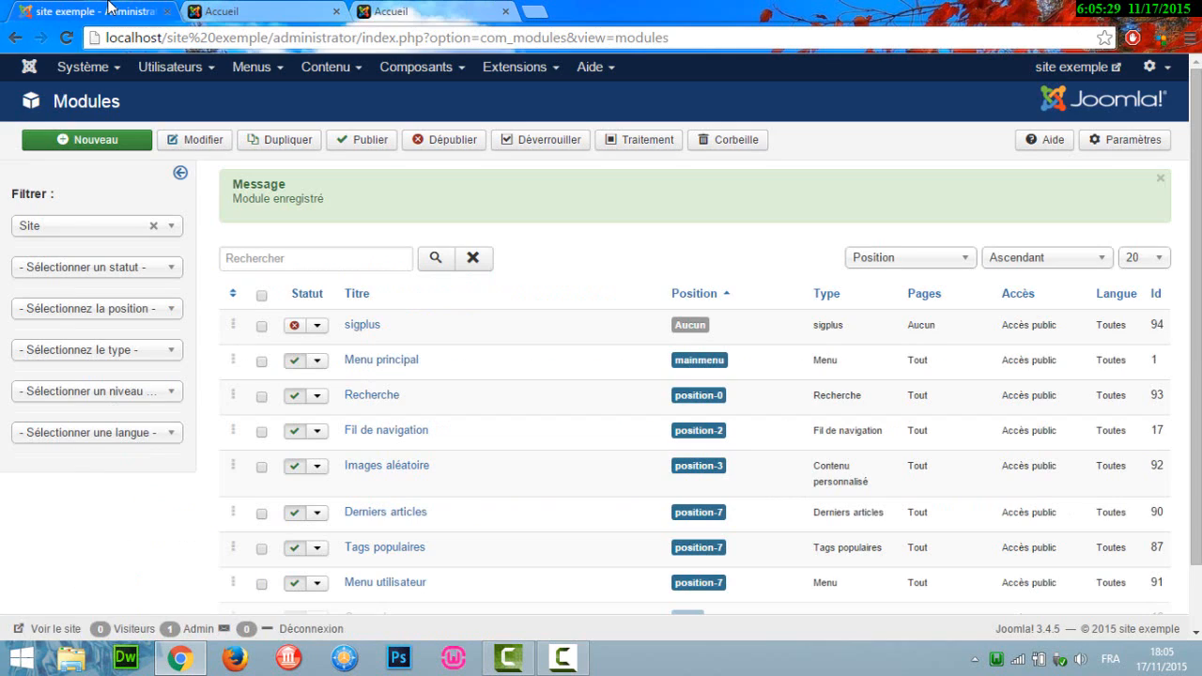
{"action": "left_click", "coordinate": [444, 8]}
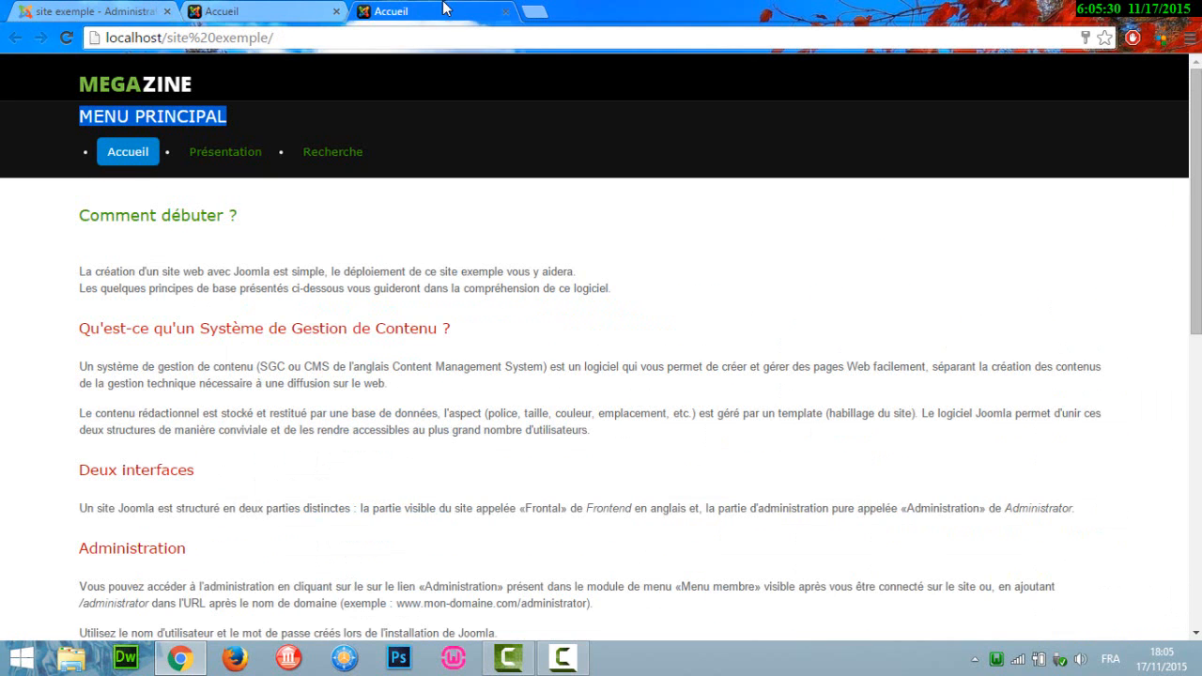
{"action": "left_click", "coordinate": [141, 8]}
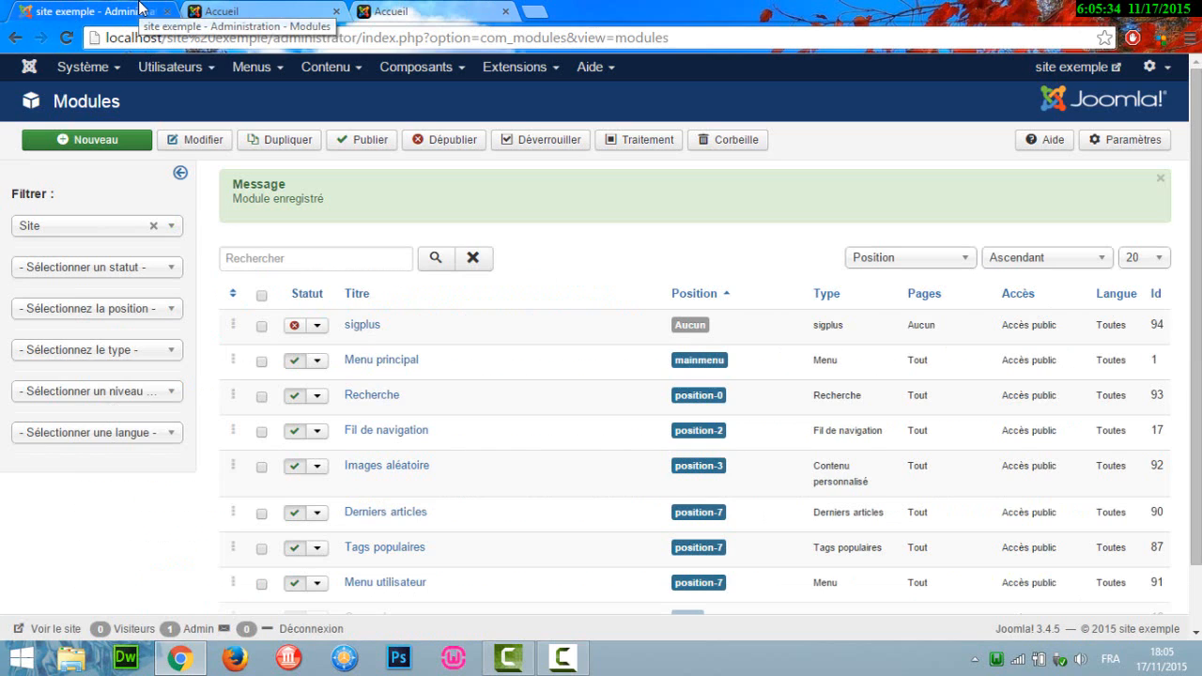
Set the title display of the Menu principal module to Masquer, and save and close it.
{"action": "left_click", "coordinate": [375, 366]}
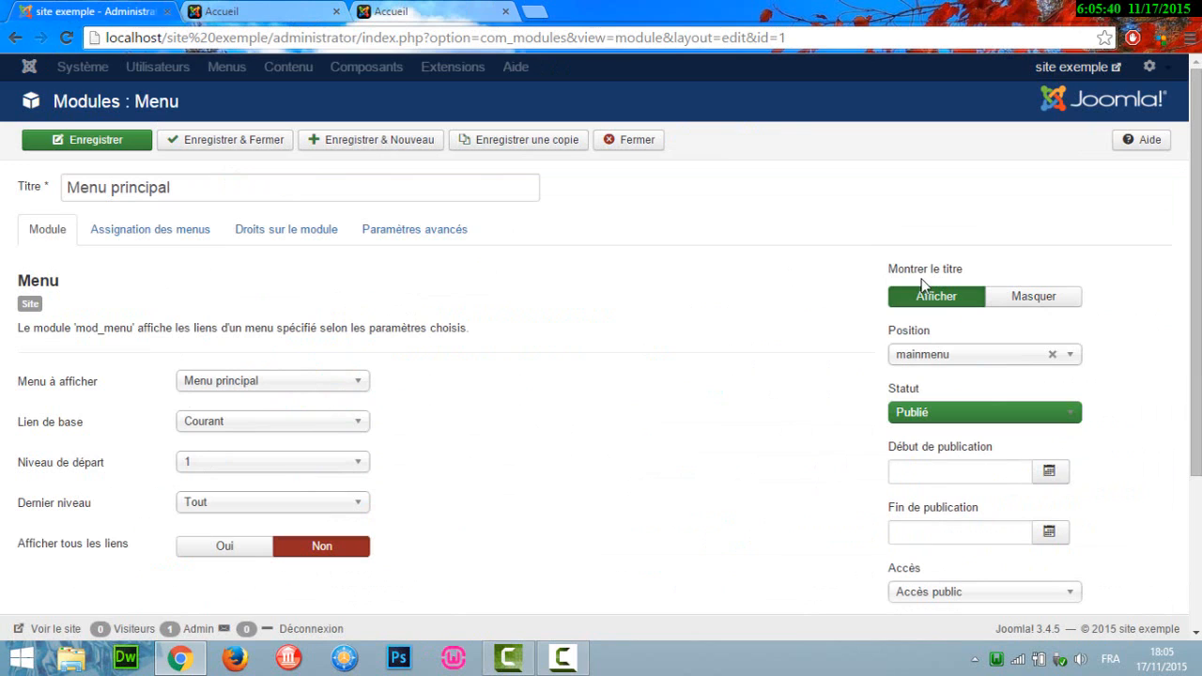
{"action": "left_click", "coordinate": [1051, 298]}
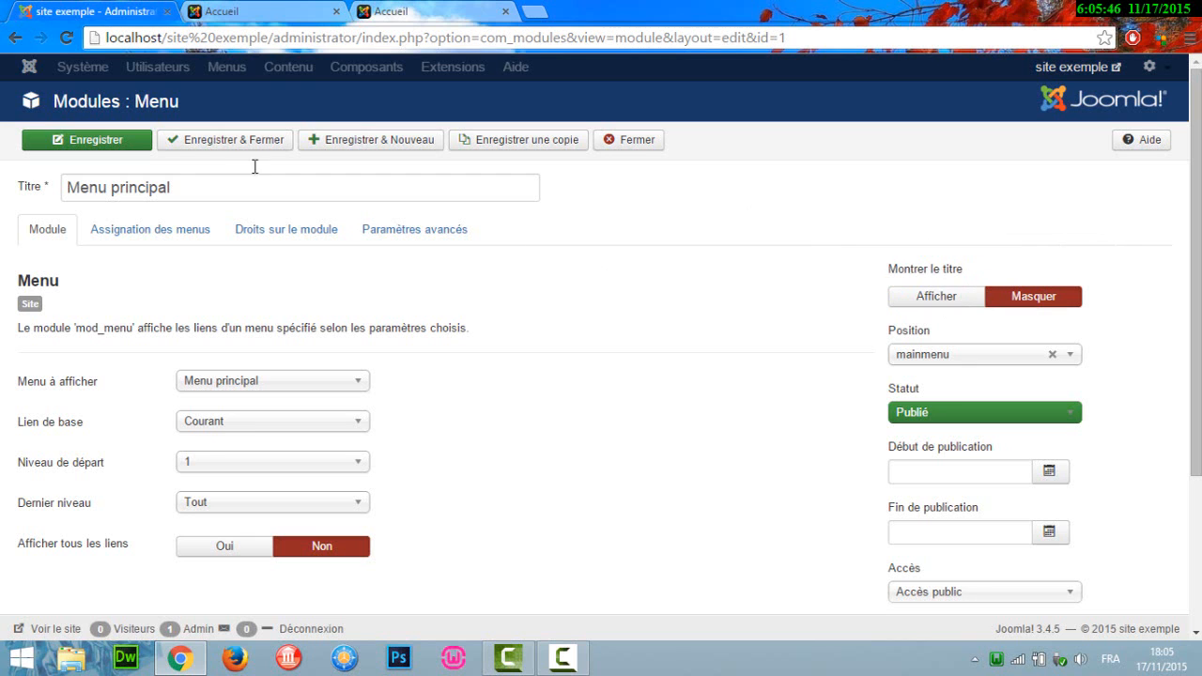
{"action": "left_click", "coordinate": [226, 148]}
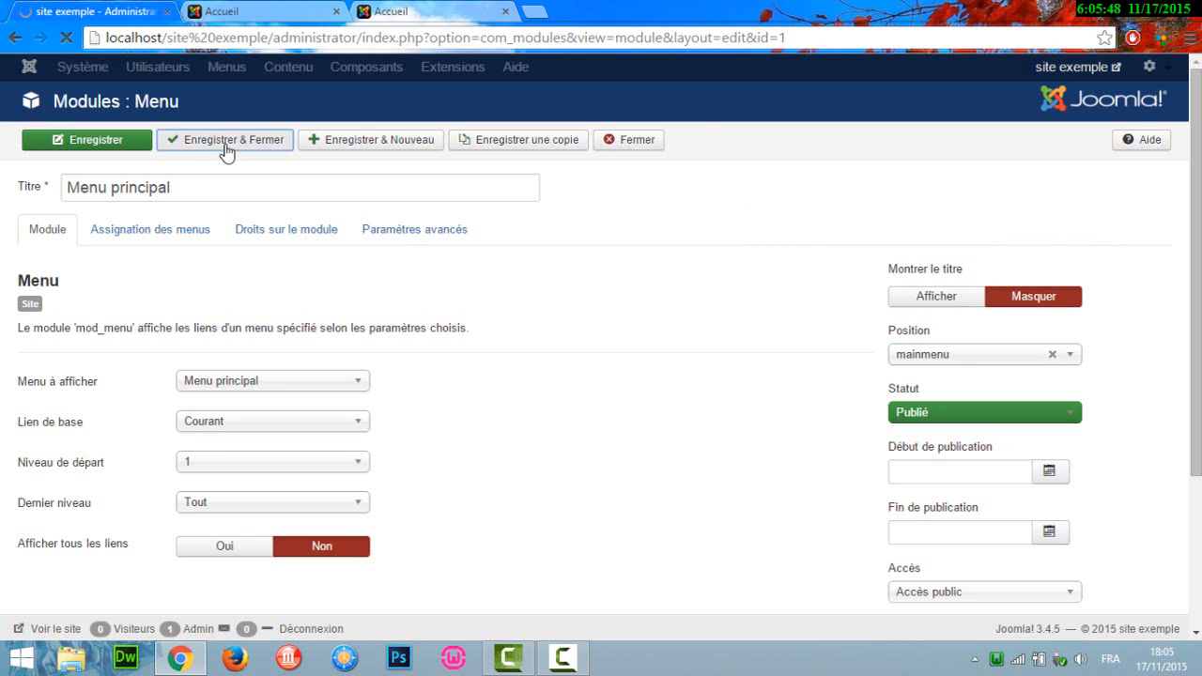
Reload the public site, test the Présentation, Recherche and Accueil menu links, and return to the administration page.
{"action": "left_click", "coordinate": [404, 12]}
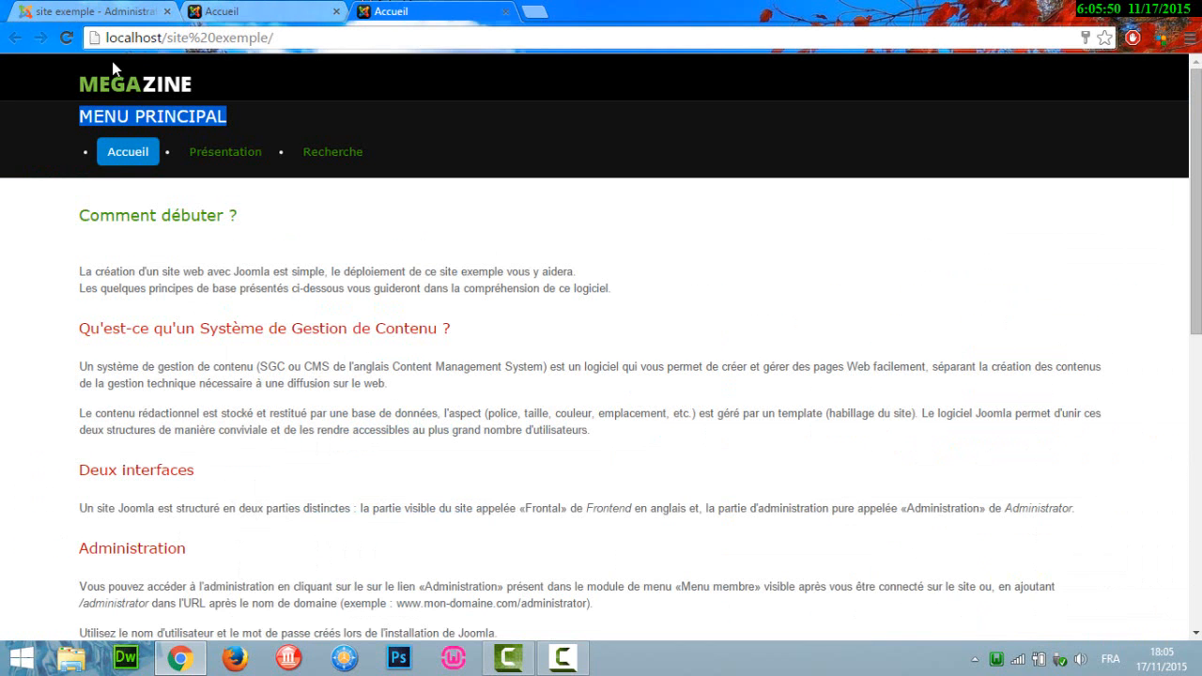
{"action": "left_click", "coordinate": [59, 43]}
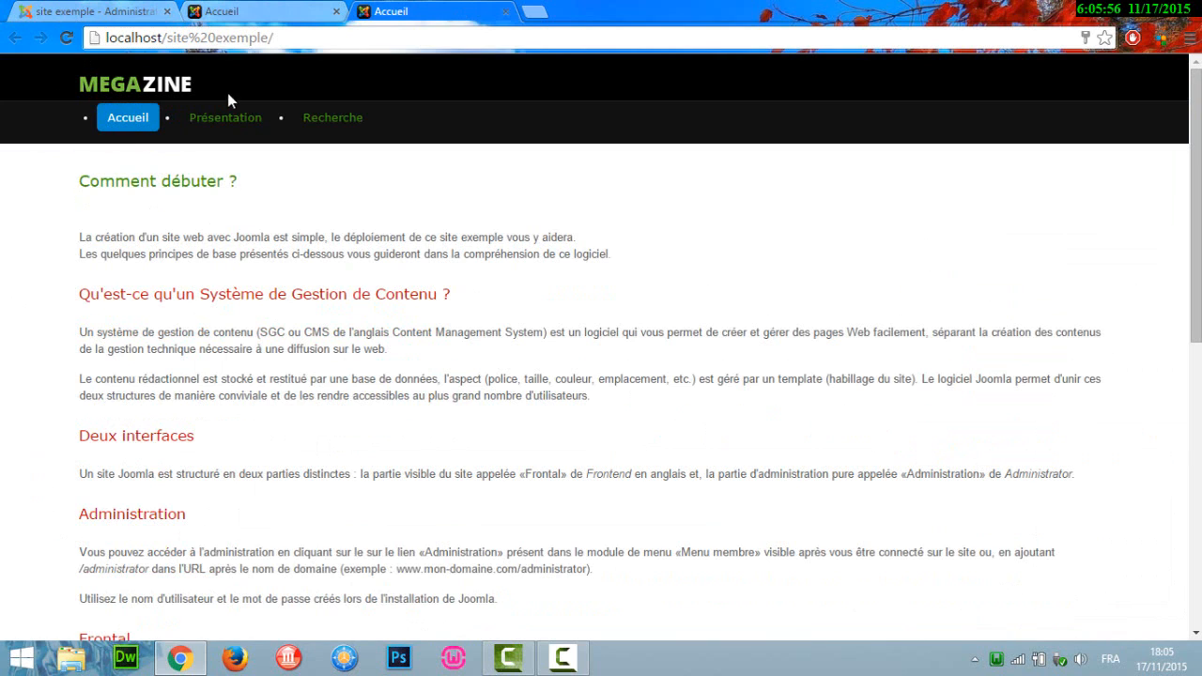
{"action": "left_click", "coordinate": [232, 127]}
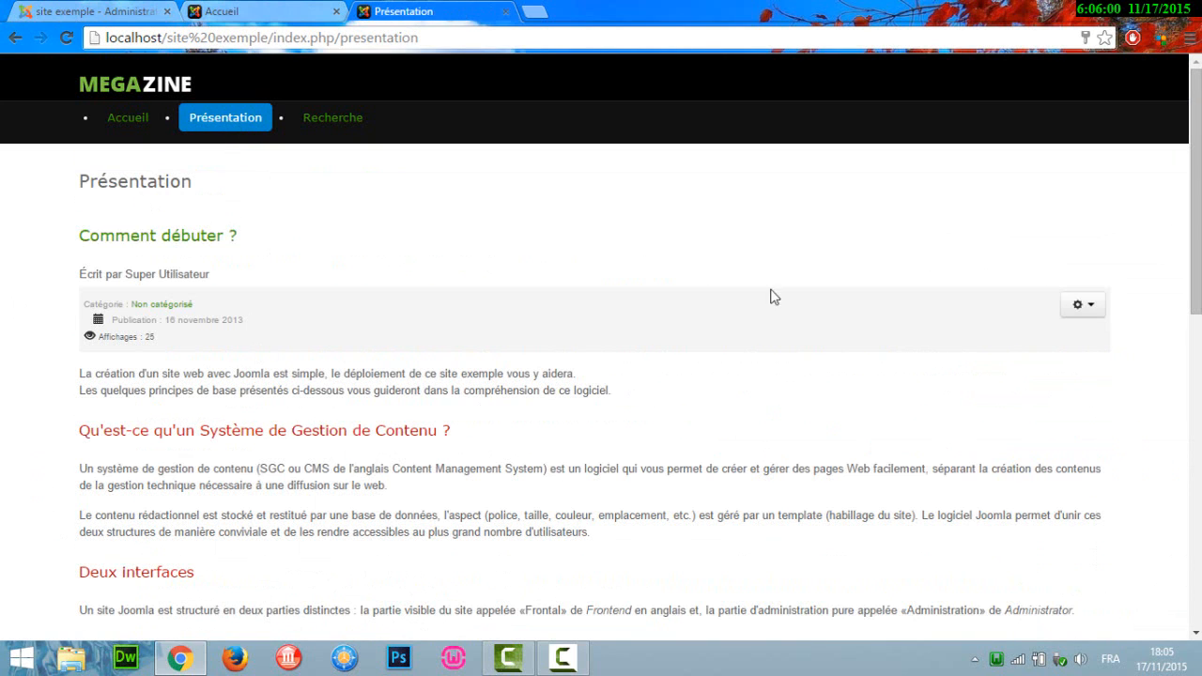
{"action": "scroll", "coordinate": [317, 228], "scroll_direction": "down", "scroll_amount": 8}
{"action": "scroll", "coordinate": [317, 227], "scroll_direction": "up", "scroll_amount": 8}
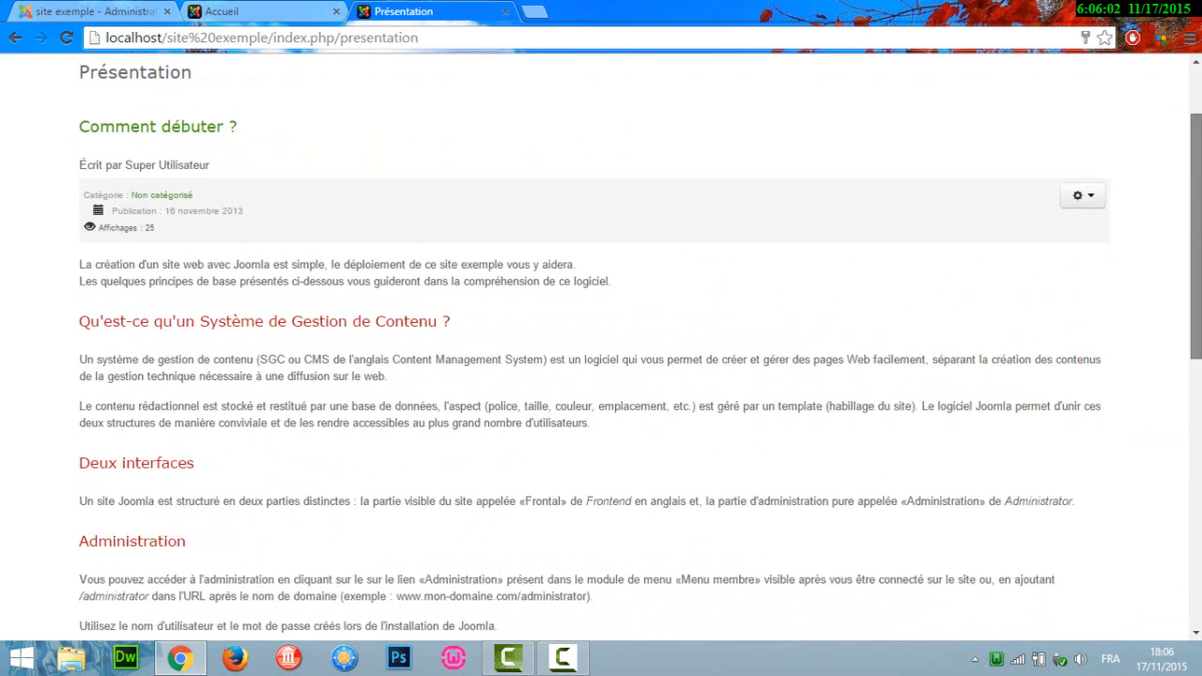
{"action": "left_click", "coordinate": [329, 133]}
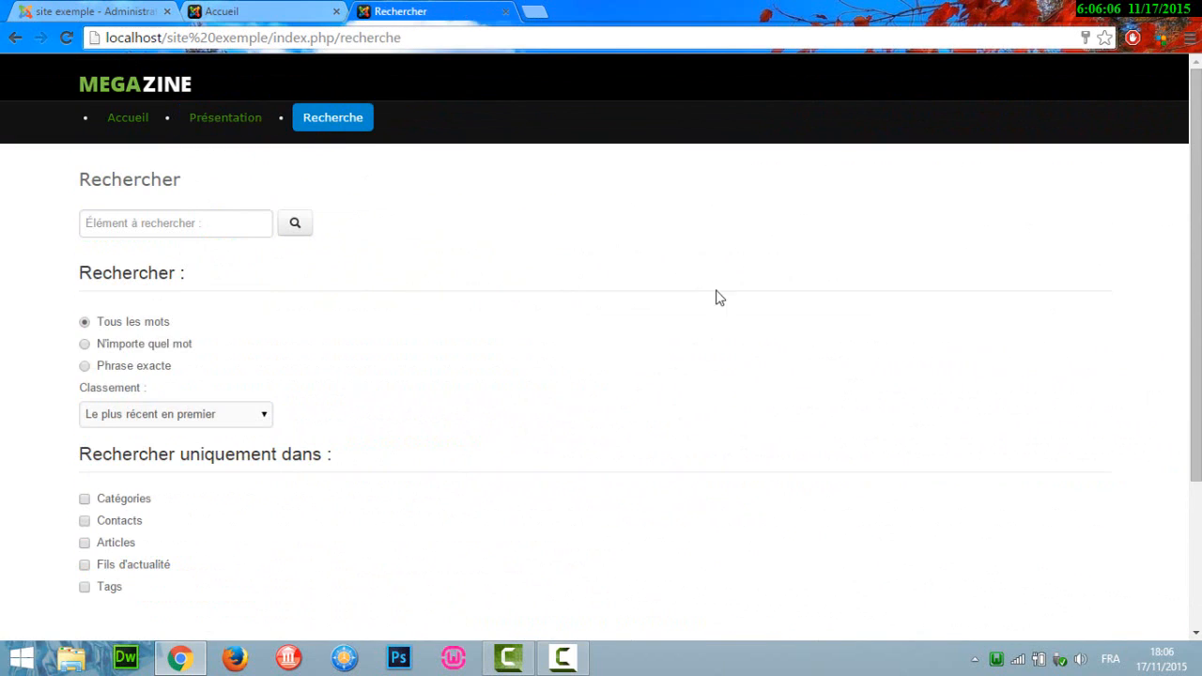
{"action": "left_click", "coordinate": [129, 127]}
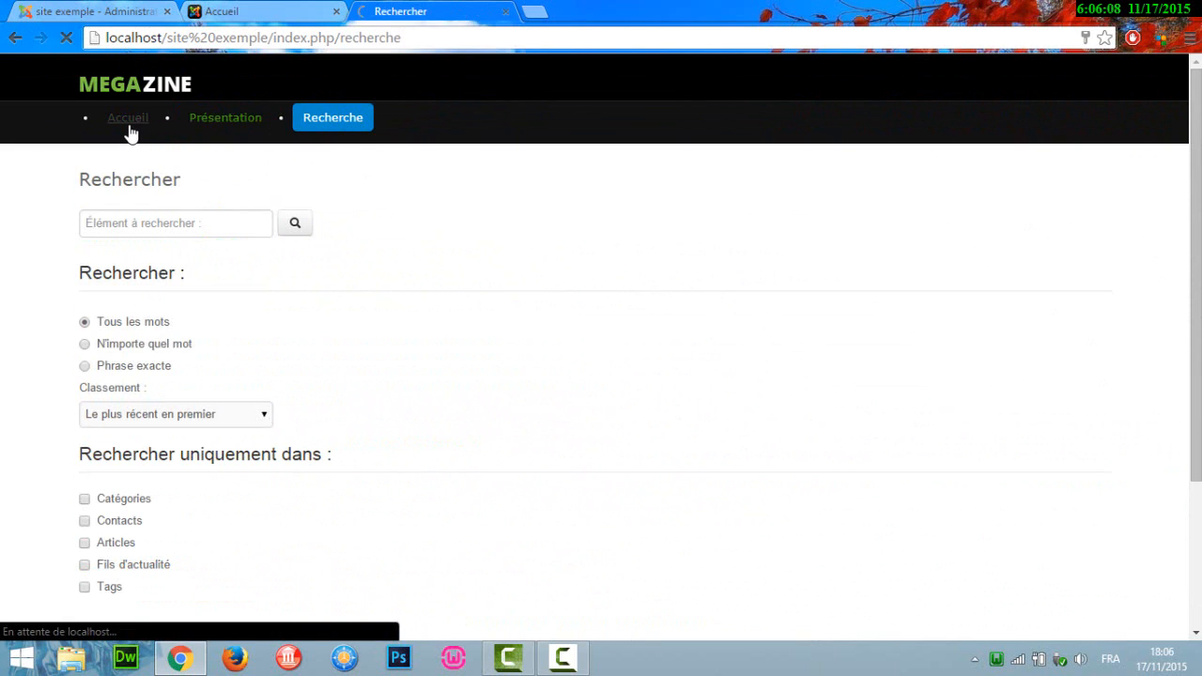
{"action": "key", "text": "ctrl+1"}
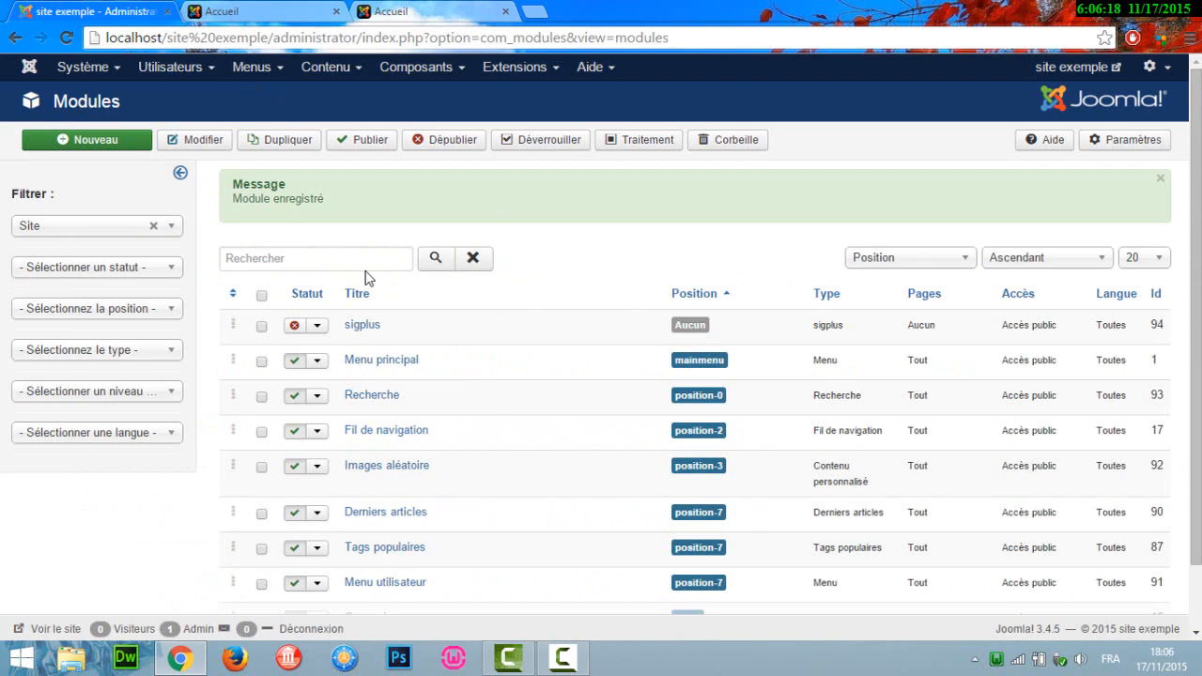
Add a new menu titled "Menu secondaire" with the menu type "menusecandaire", and save and close it.
{"action": "left_click", "coordinate": [252, 72]}
{"action": "mouse_move", "coordinate": [254, 97]}
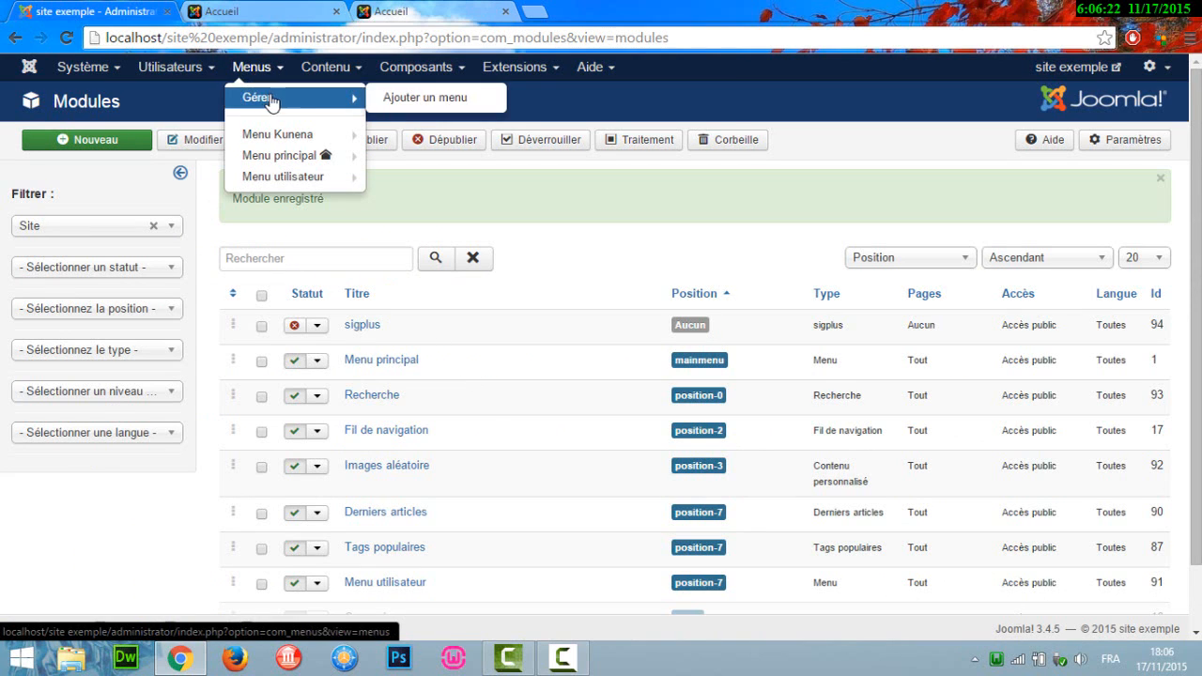
{"action": "left_click", "coordinate": [404, 98]}
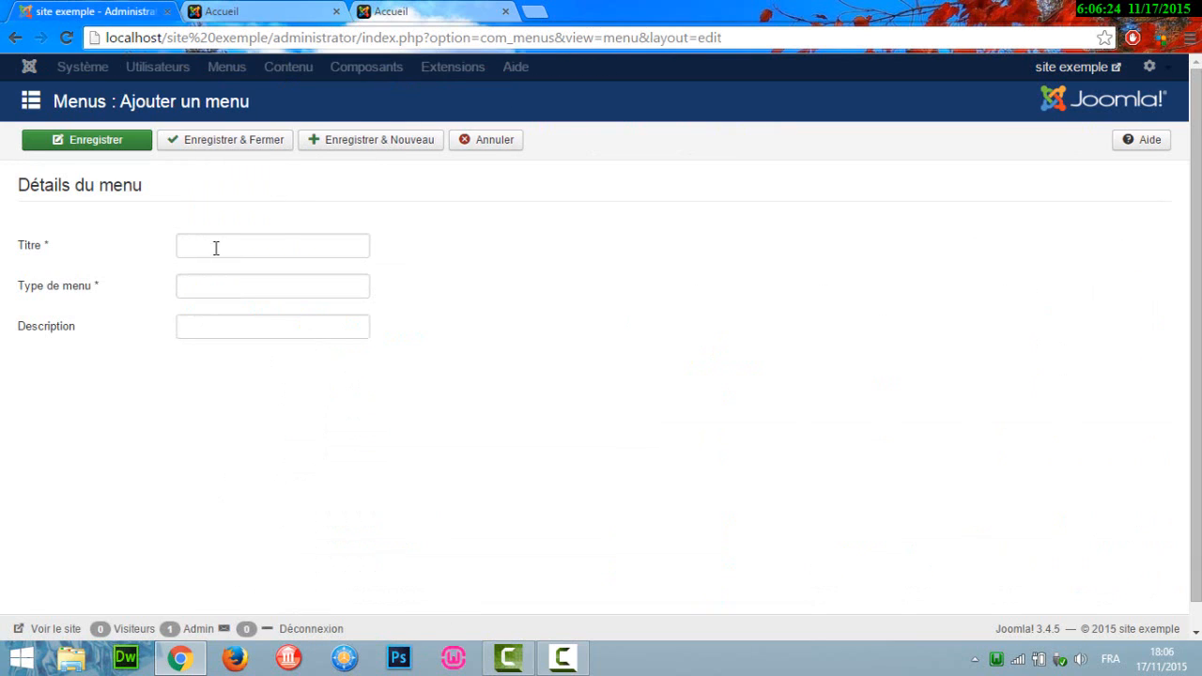
{"action": "left_click", "coordinate": [200, 245]}
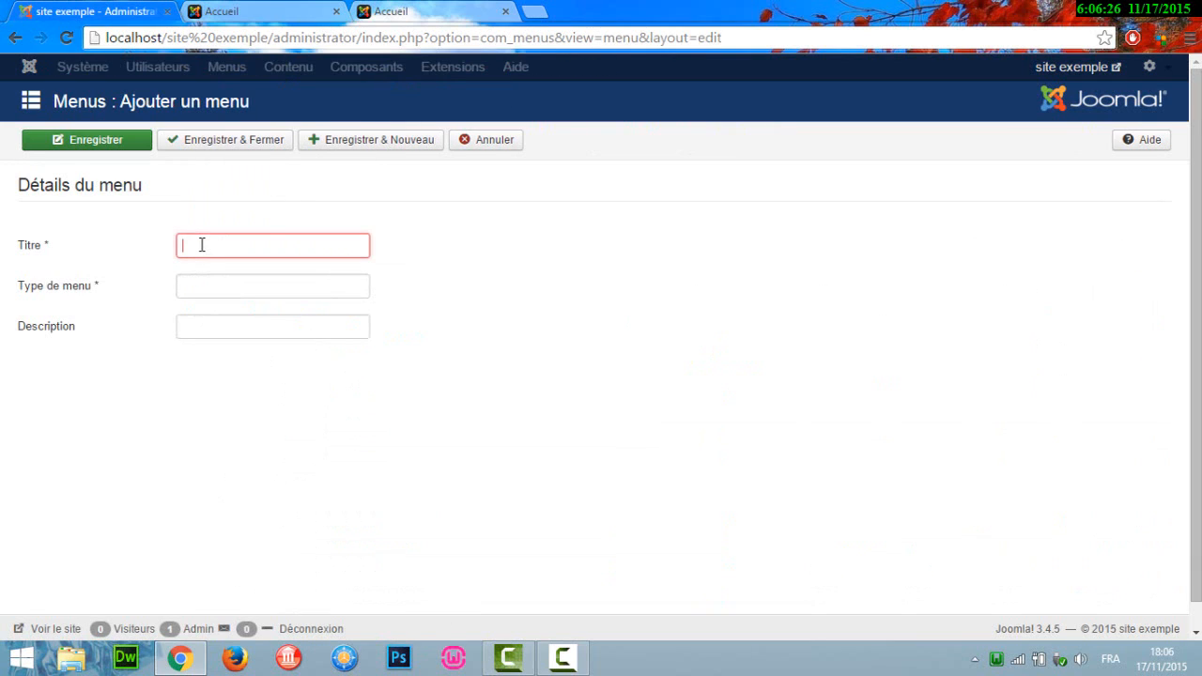
{"action": "type", "text": "Menu secondaire"}
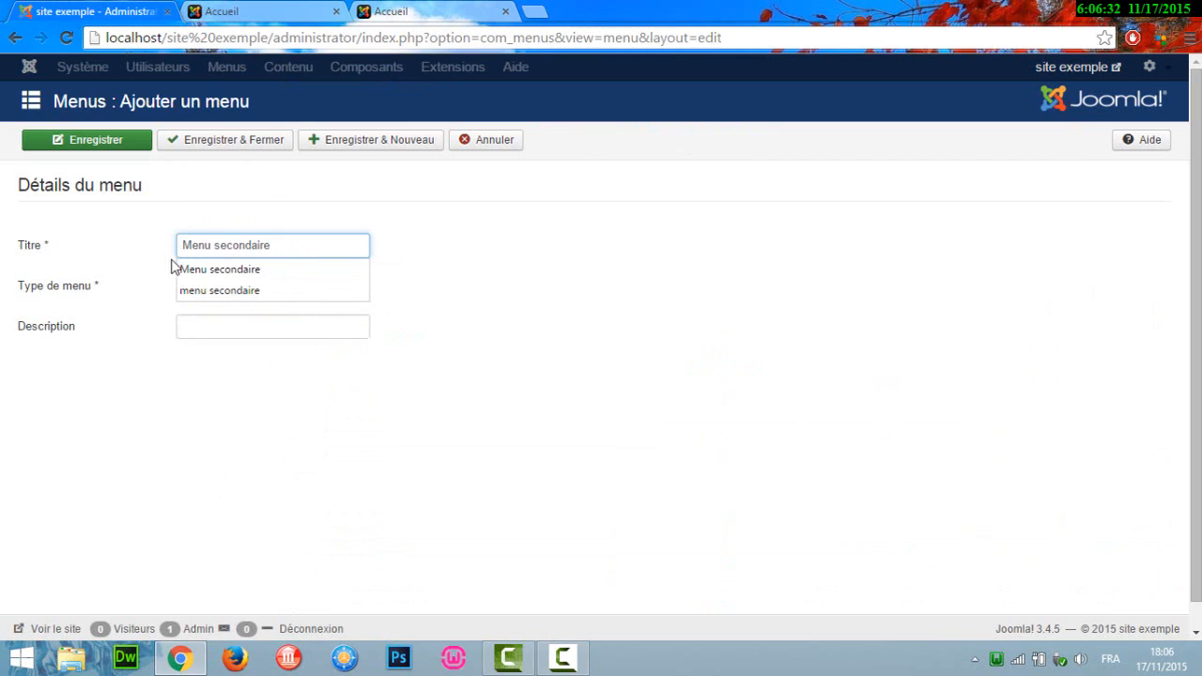
{"action": "left_click", "coordinate": [182, 268]}
{"action": "left_click", "coordinate": [234, 288]}
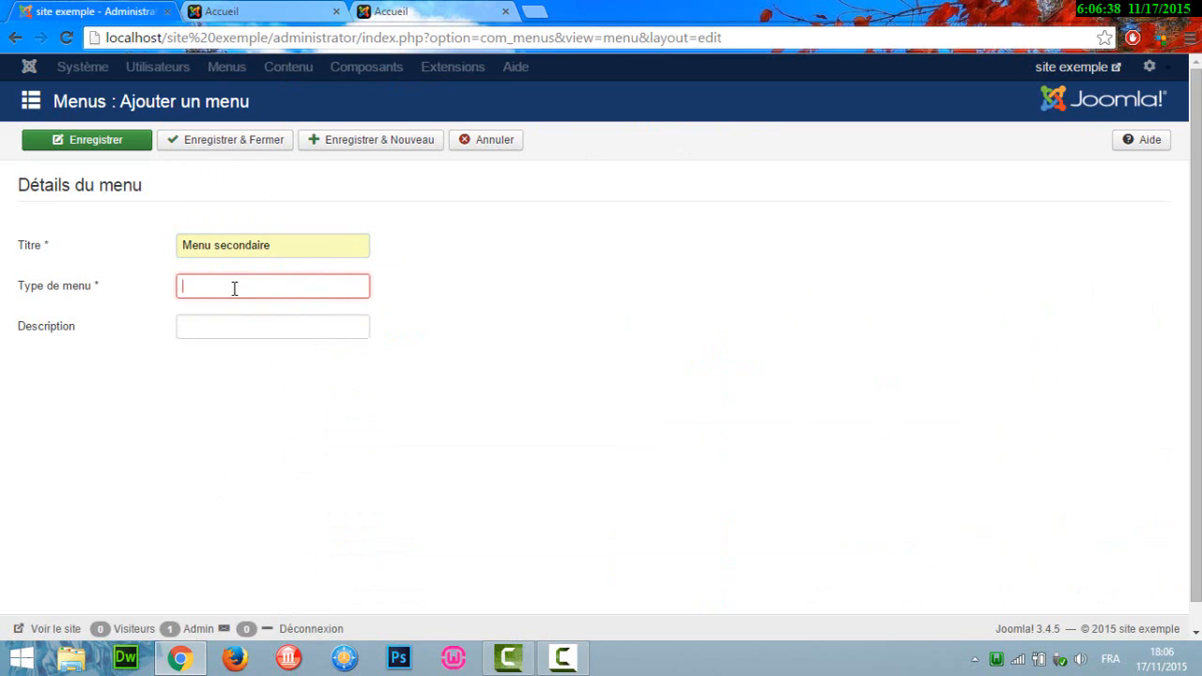
{"action": "type", "text": "menusecondaire"}
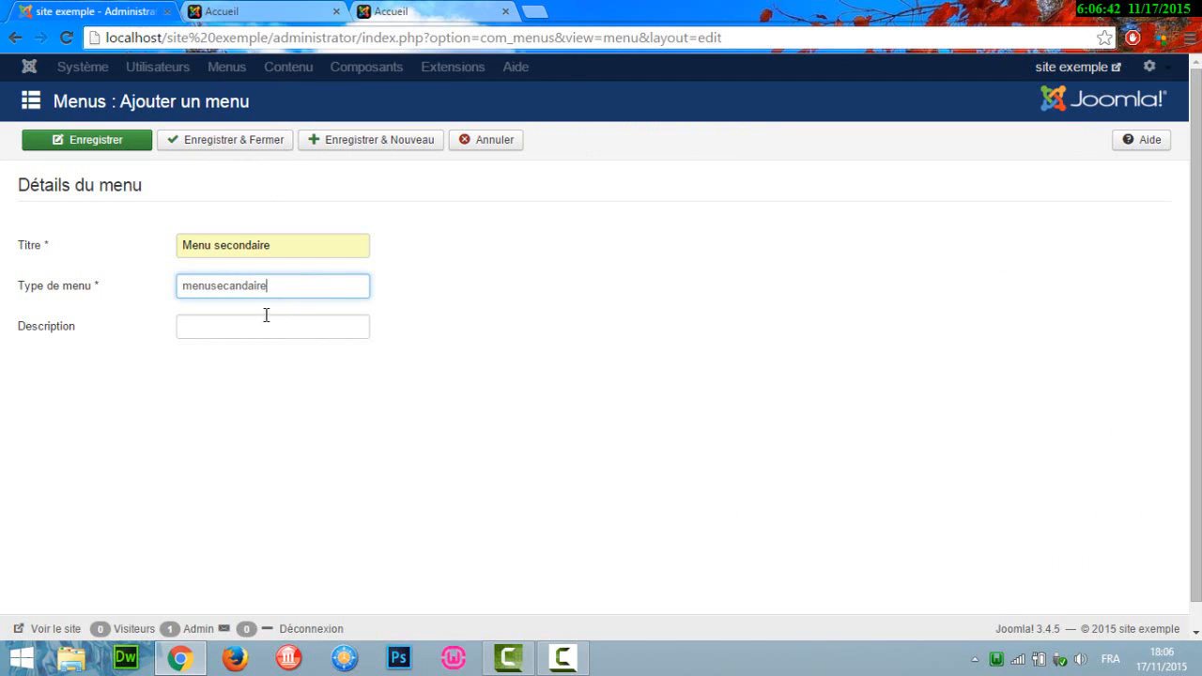
{"action": "left_click", "coordinate": [241, 151]}
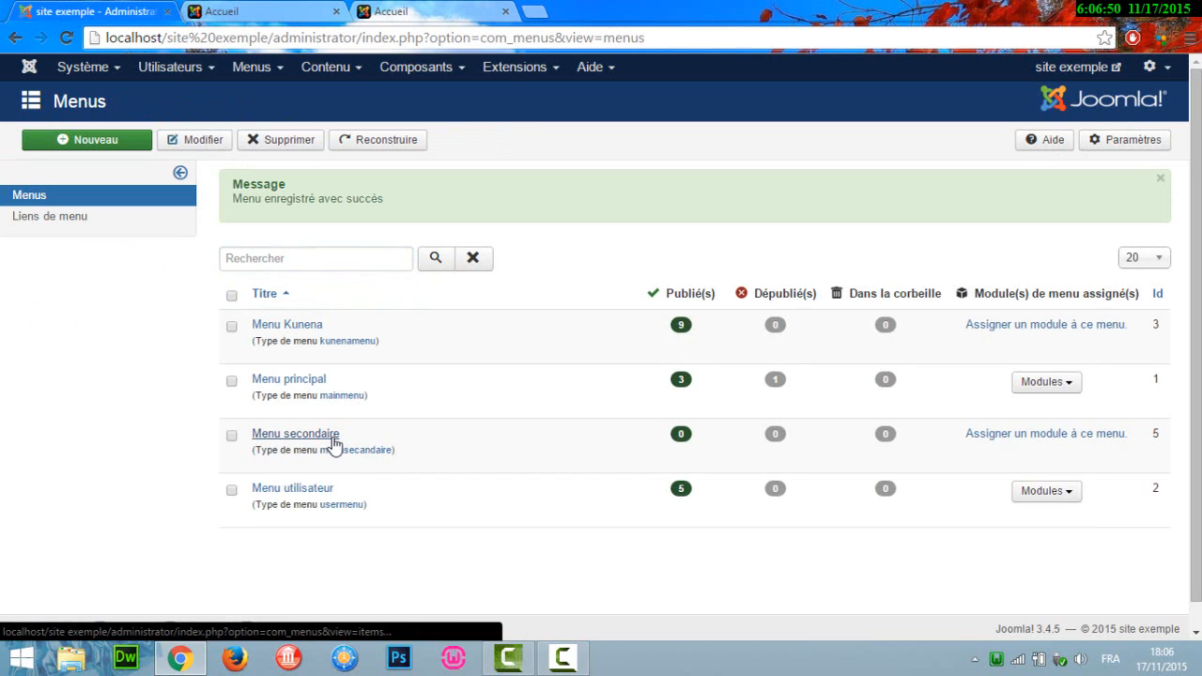
Start a new menu link in Menu secondaire and set its link type to Article.
{"action": "left_click", "coordinate": [261, 75]}
{"action": "mouse_move", "coordinate": [288, 185]}
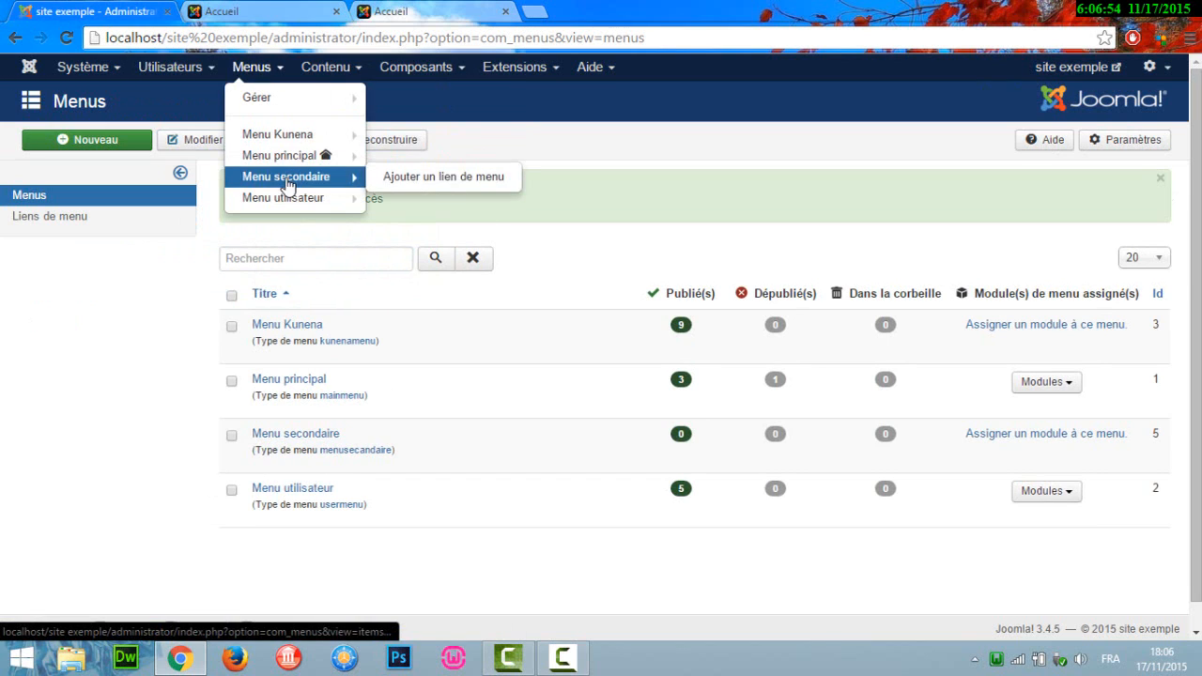
{"action": "left_click", "coordinate": [288, 179]}
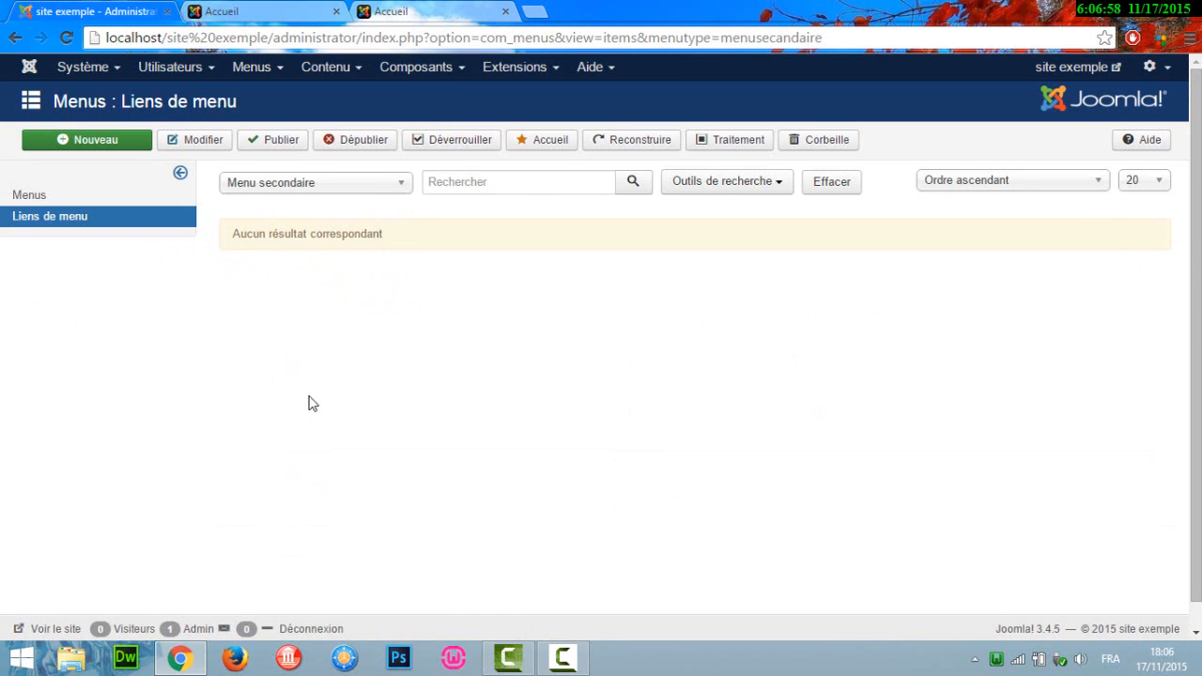
{"action": "left_click", "coordinate": [126, 142]}
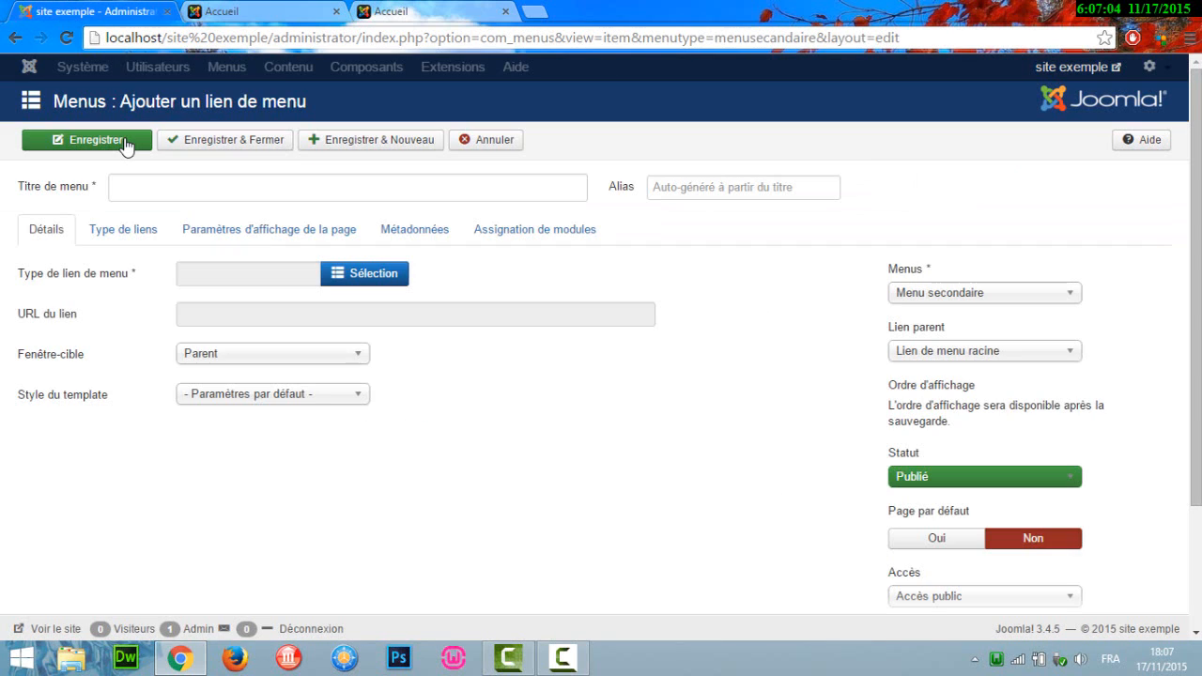
{"action": "left_click", "coordinate": [367, 274]}
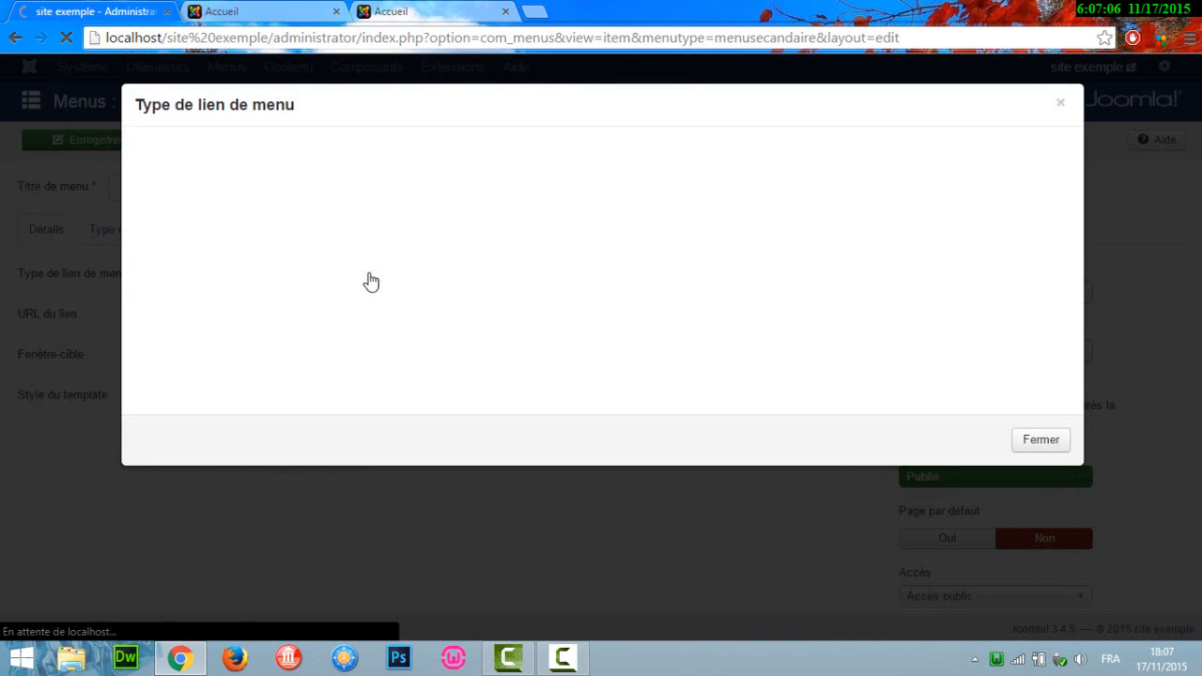
{"action": "left_click", "coordinate": [174, 153]}
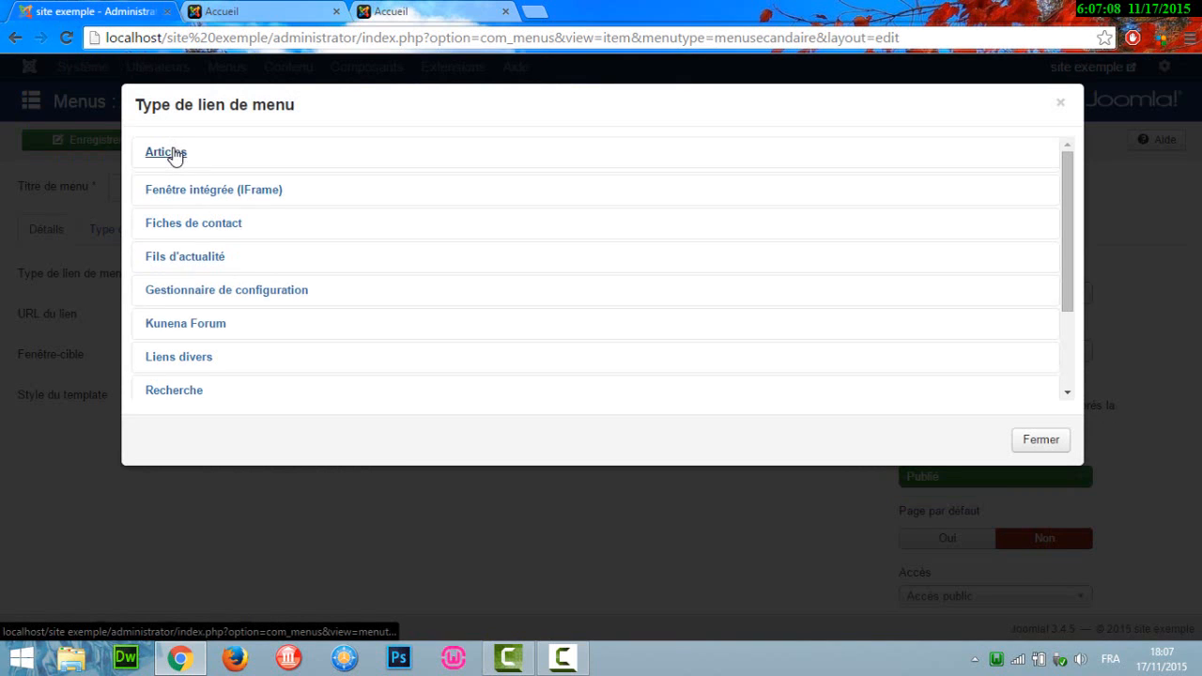
{"action": "left_click", "coordinate": [183, 197]}
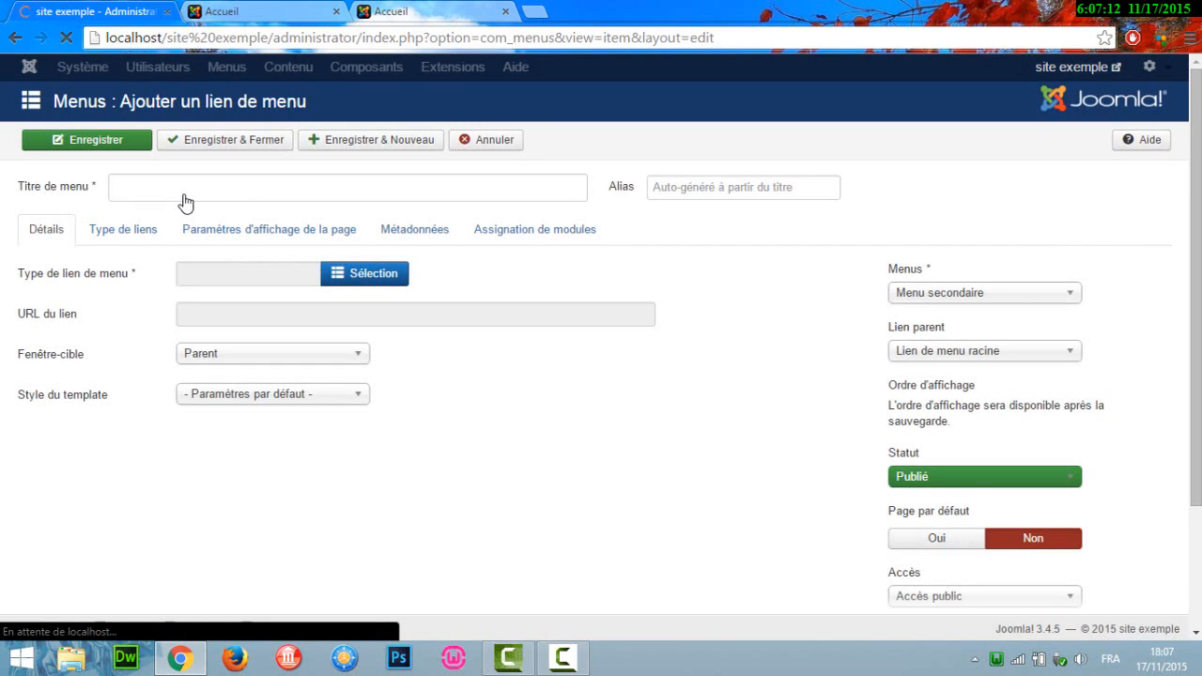
Select the article "Comment débuter ?", title the link "Rapport", and save it while starting another new link.
{"action": "left_click", "coordinate": [371, 319]}
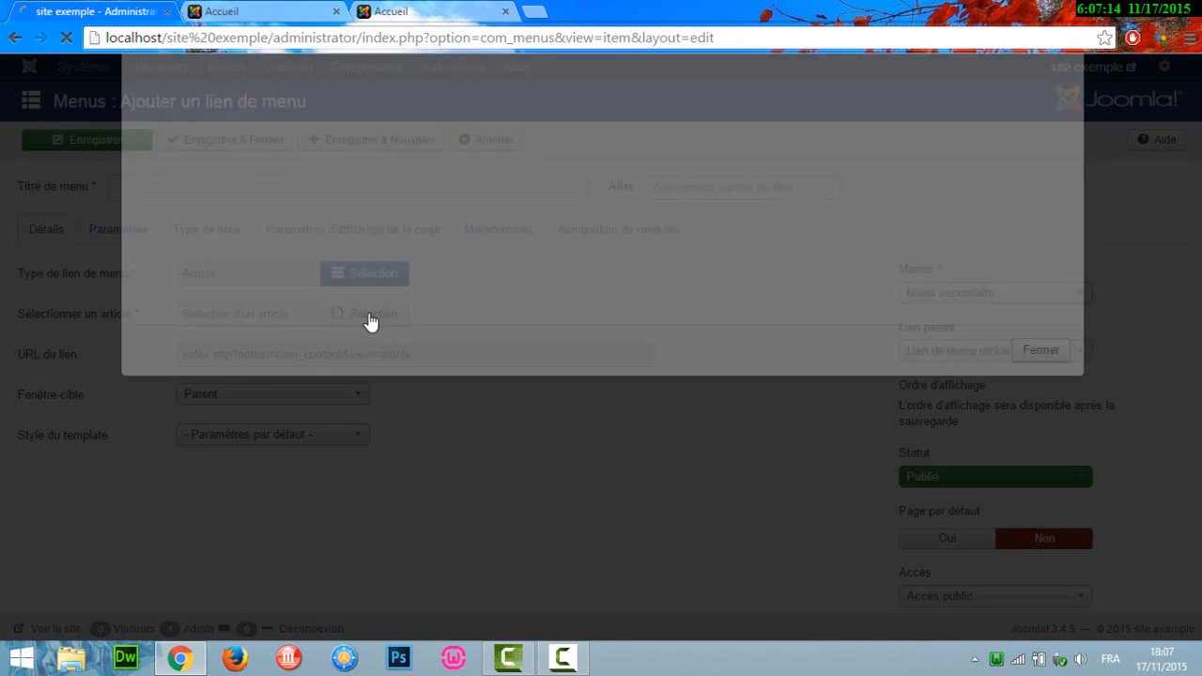
{"action": "left_click", "coordinate": [232, 246]}
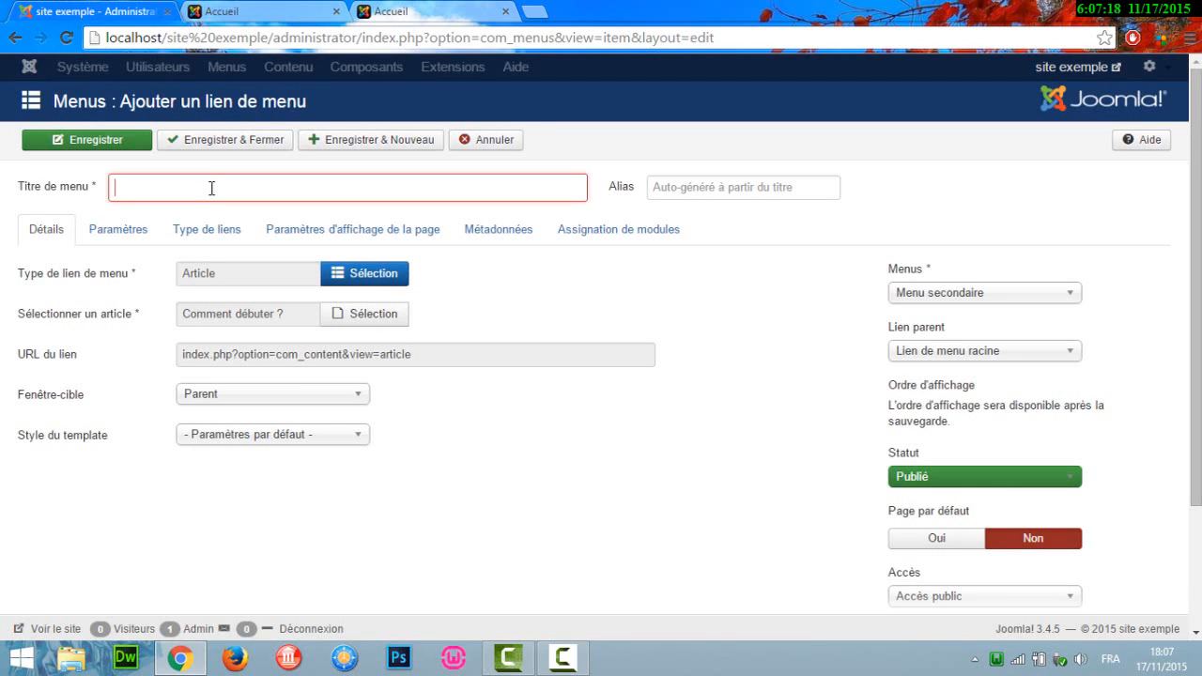
{"action": "type", "text": "Rapport"}
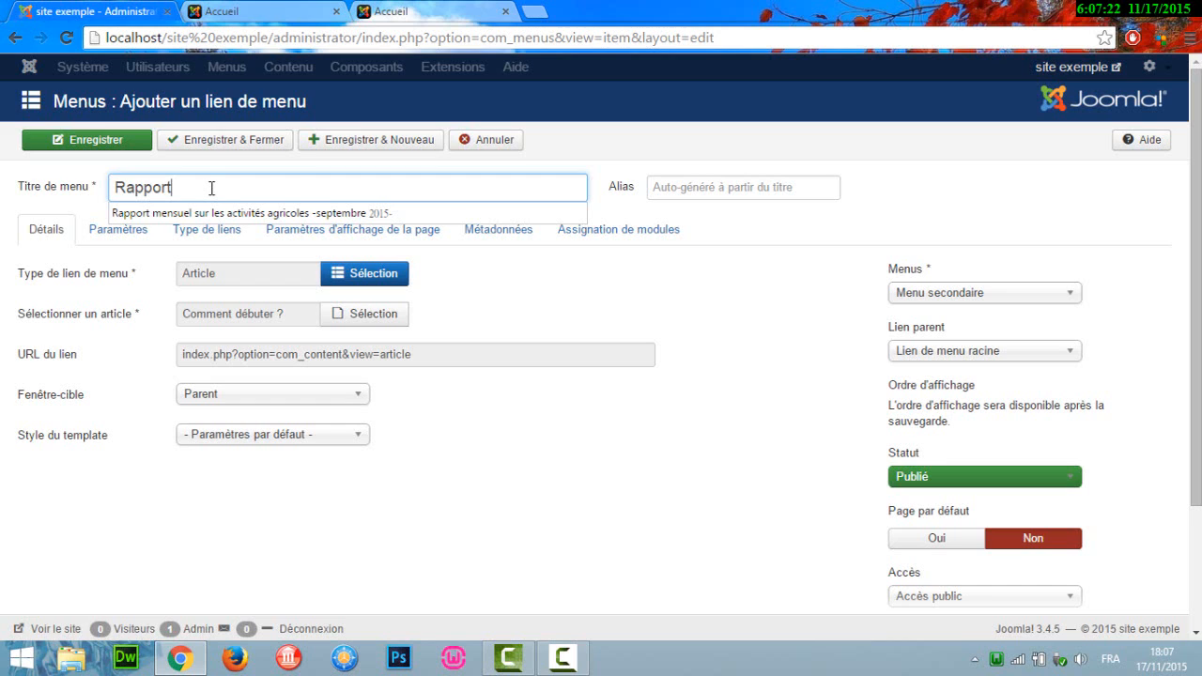
{"action": "left_click", "coordinate": [389, 577]}
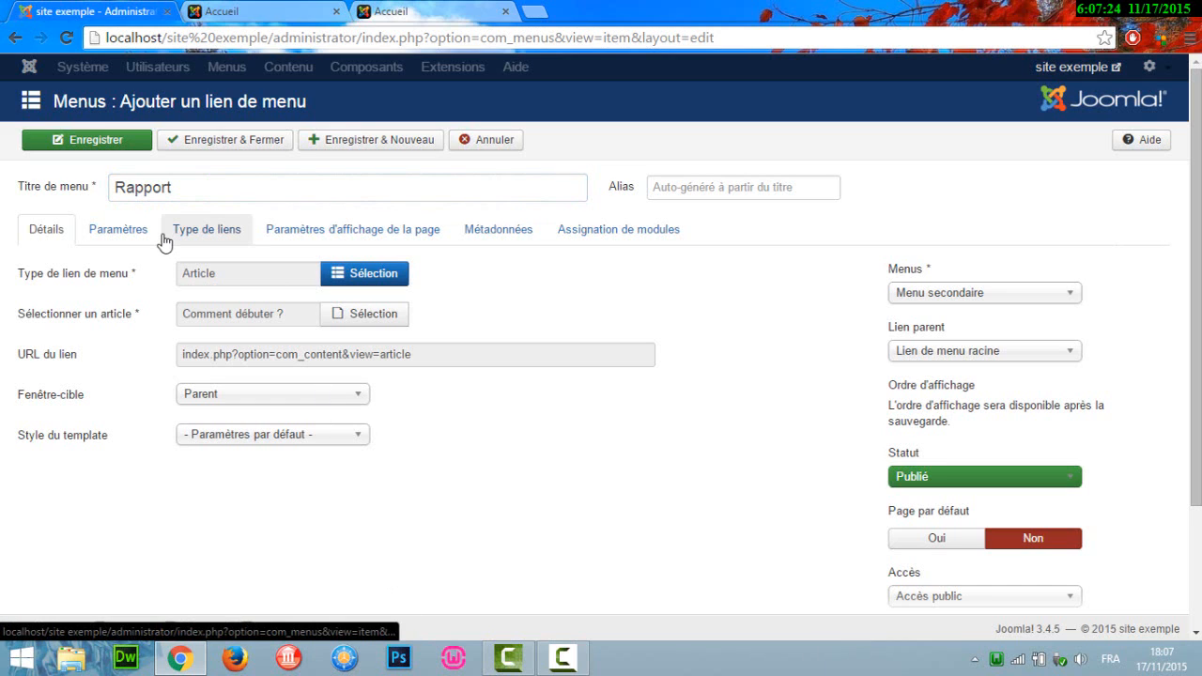
{"action": "left_click", "coordinate": [347, 146]}
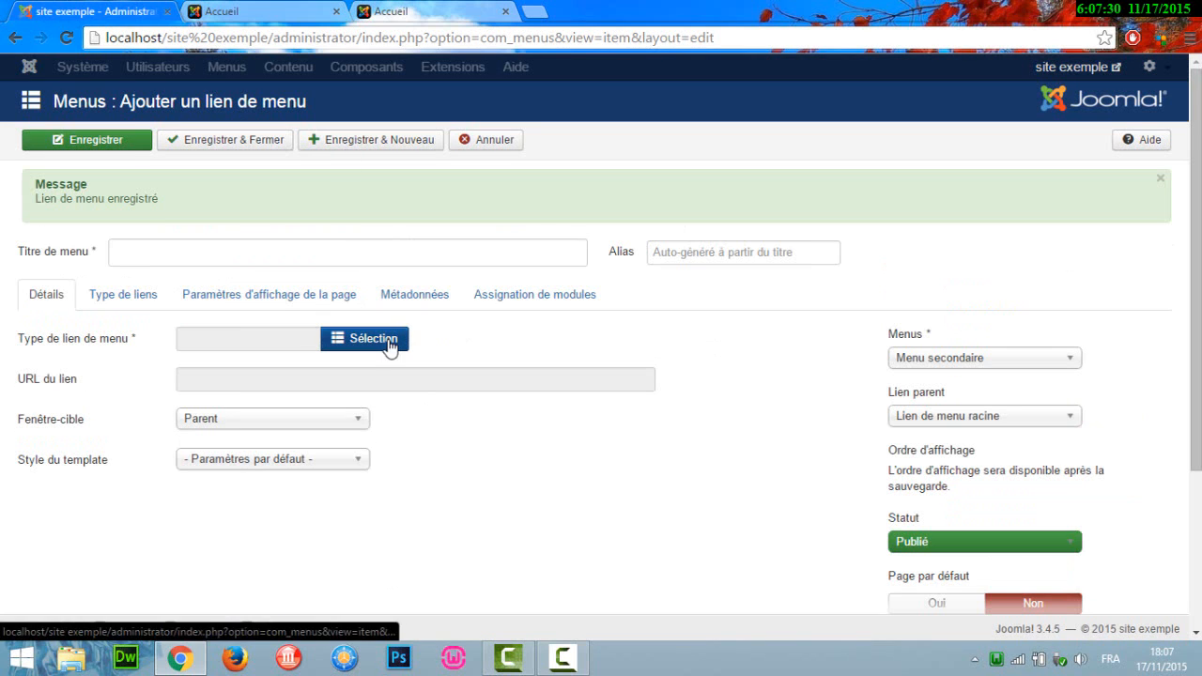
Set the new link's type to Formulaire de recherche, title it "Recherche", and try to save and close it.
{"action": "left_click", "coordinate": [390, 344]}
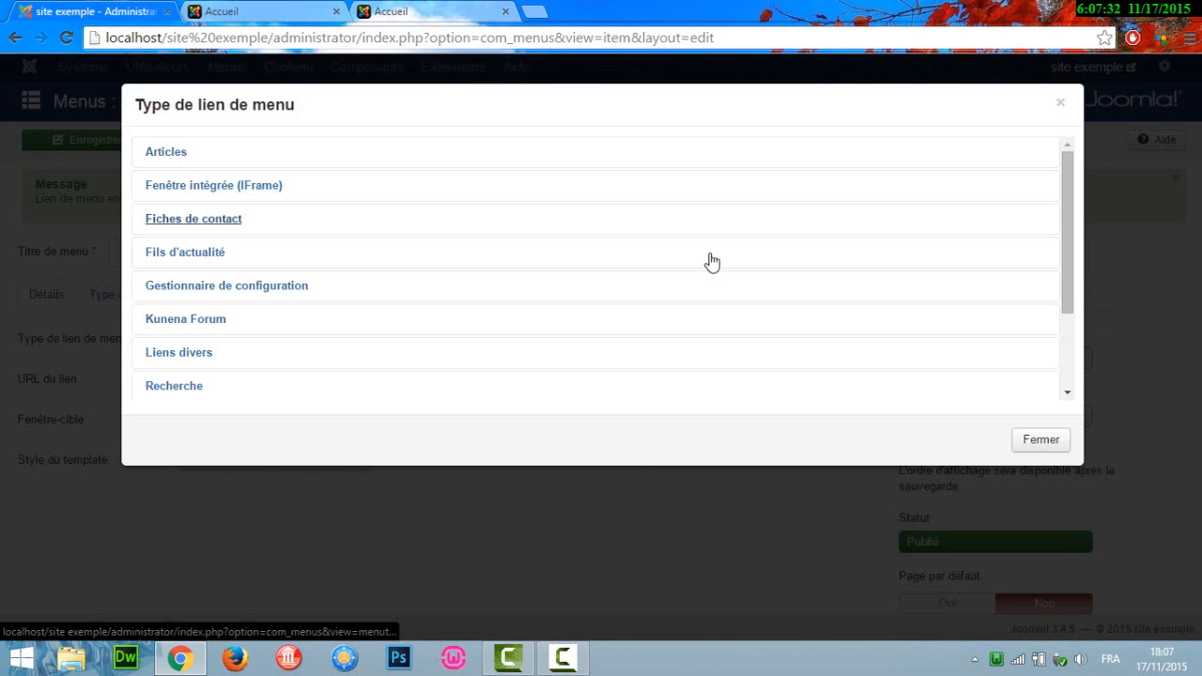
{"action": "left_click", "coordinate": [179, 389]}
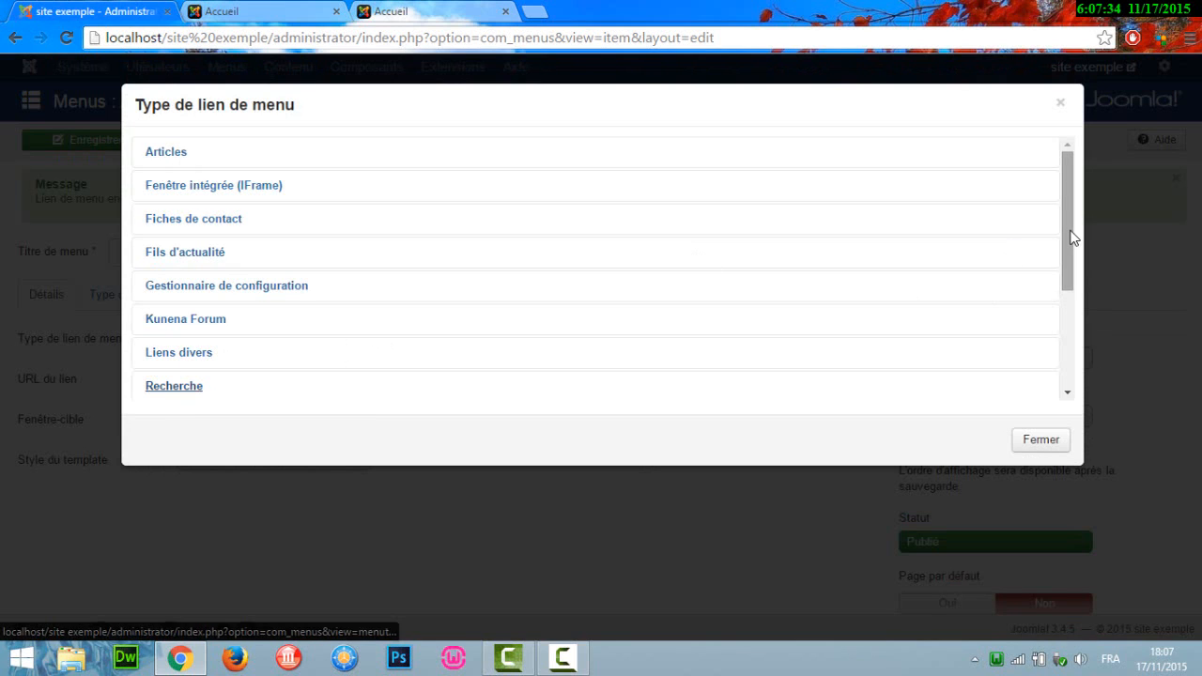
{"action": "scroll", "coordinate": [566, 277], "scroll_direction": "down", "scroll_amount": 1}
{"action": "left_click", "coordinate": [310, 325]}
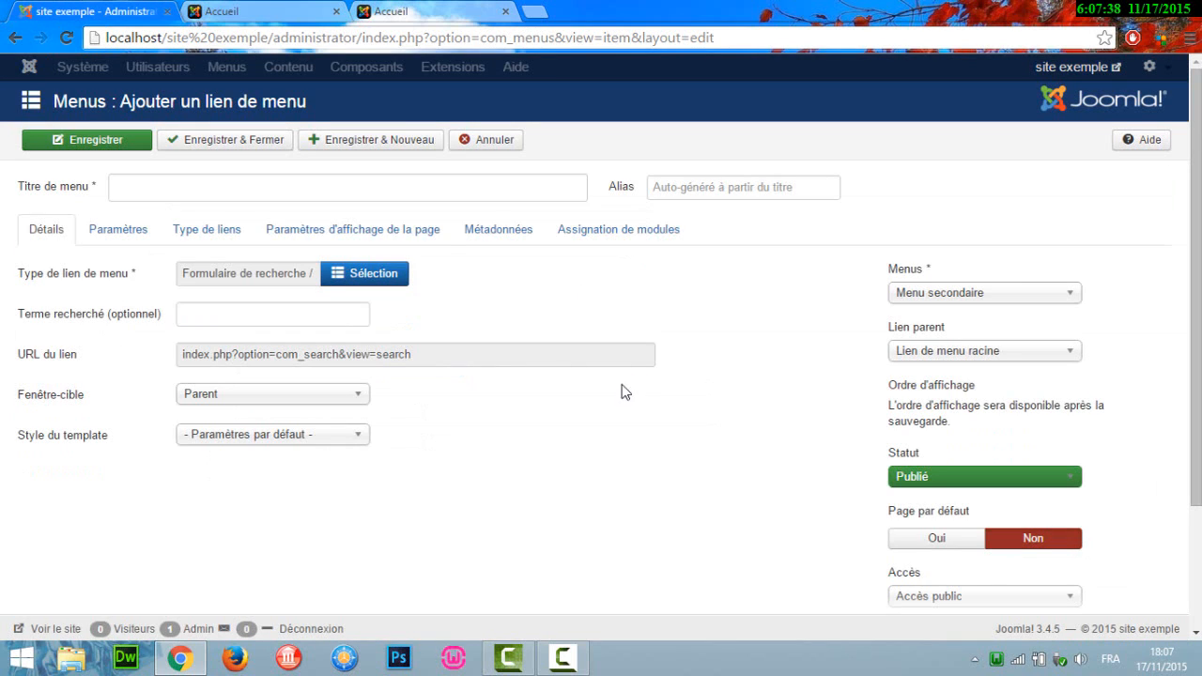
{"action": "left_click", "coordinate": [278, 185]}
{"action": "type", "text": "Recherche"}
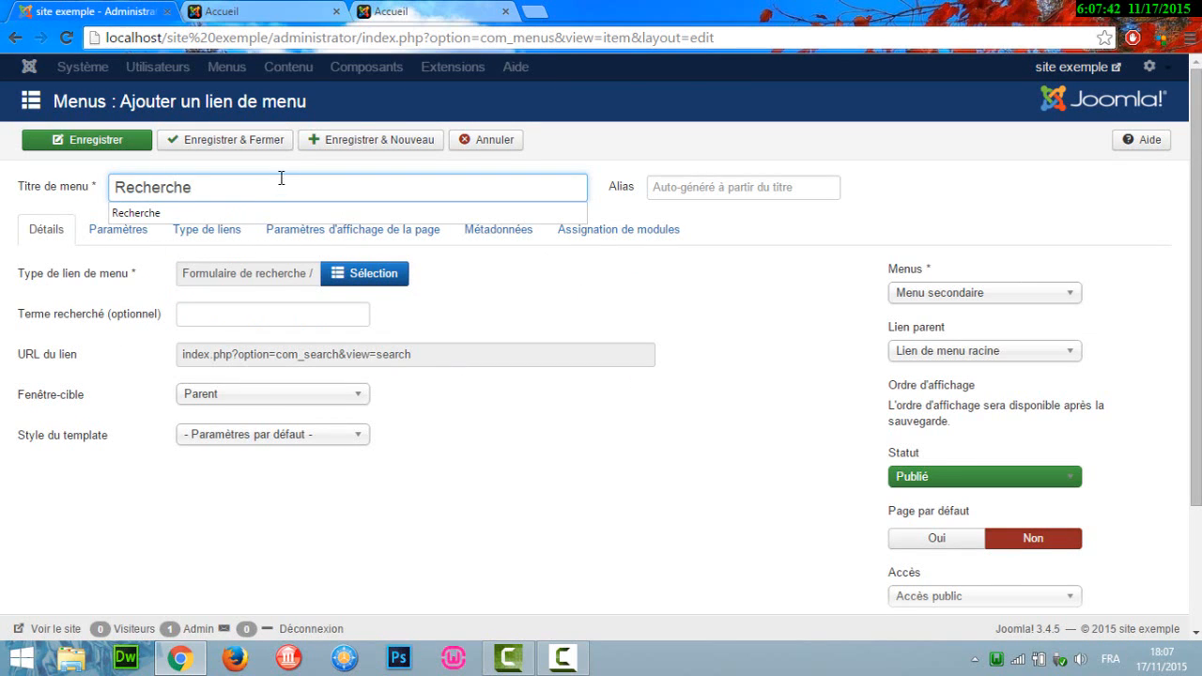
{"action": "left_click", "coordinate": [268, 140]}
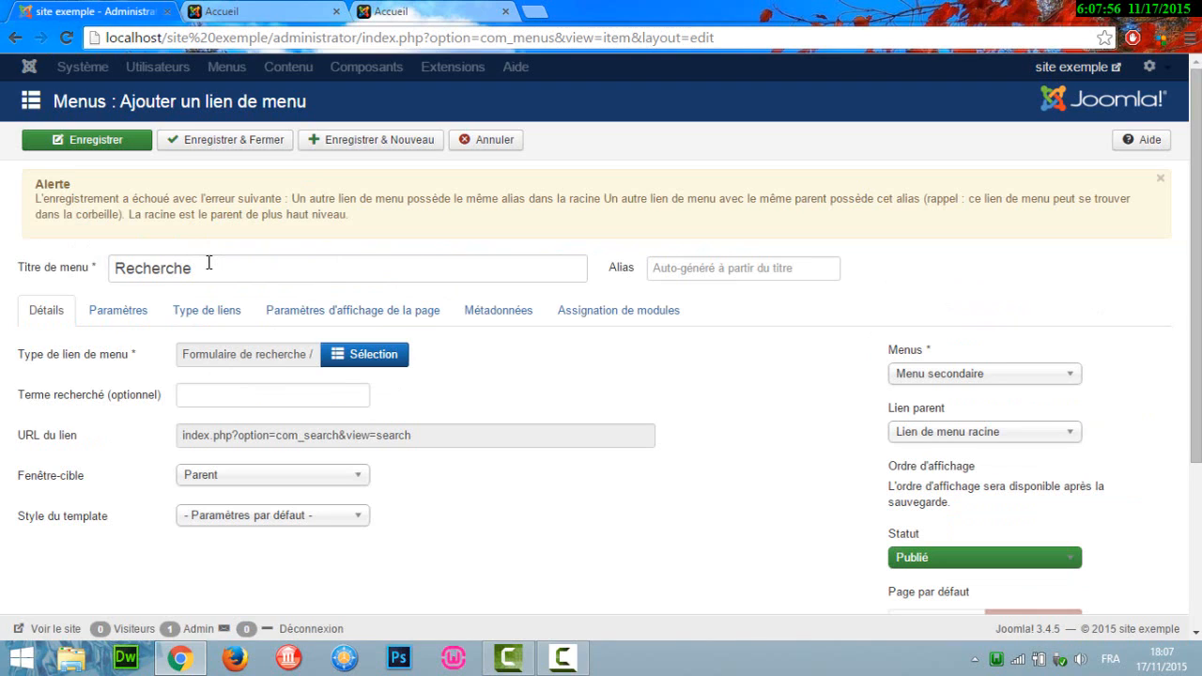
Change the search link's title to "recherche avancée", and save and close it.
{"action": "left_click_drag", "start_coordinate": [208, 269], "coordinate": [110, 273]}
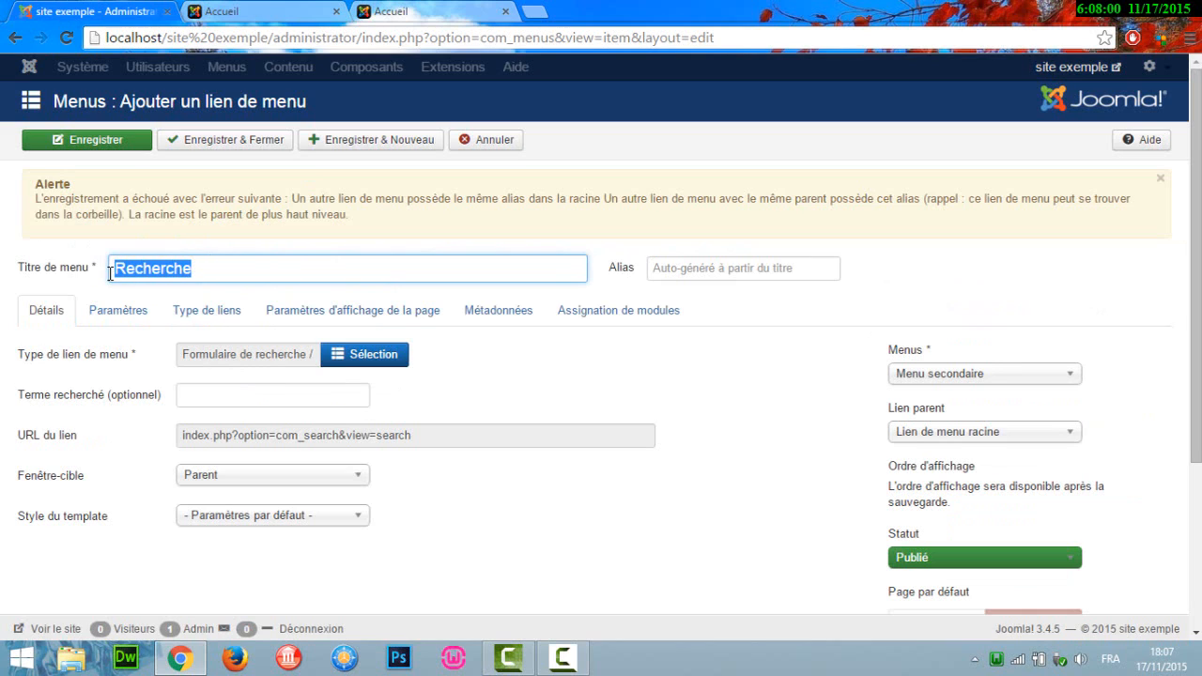
{"action": "type", "text": "rech"}
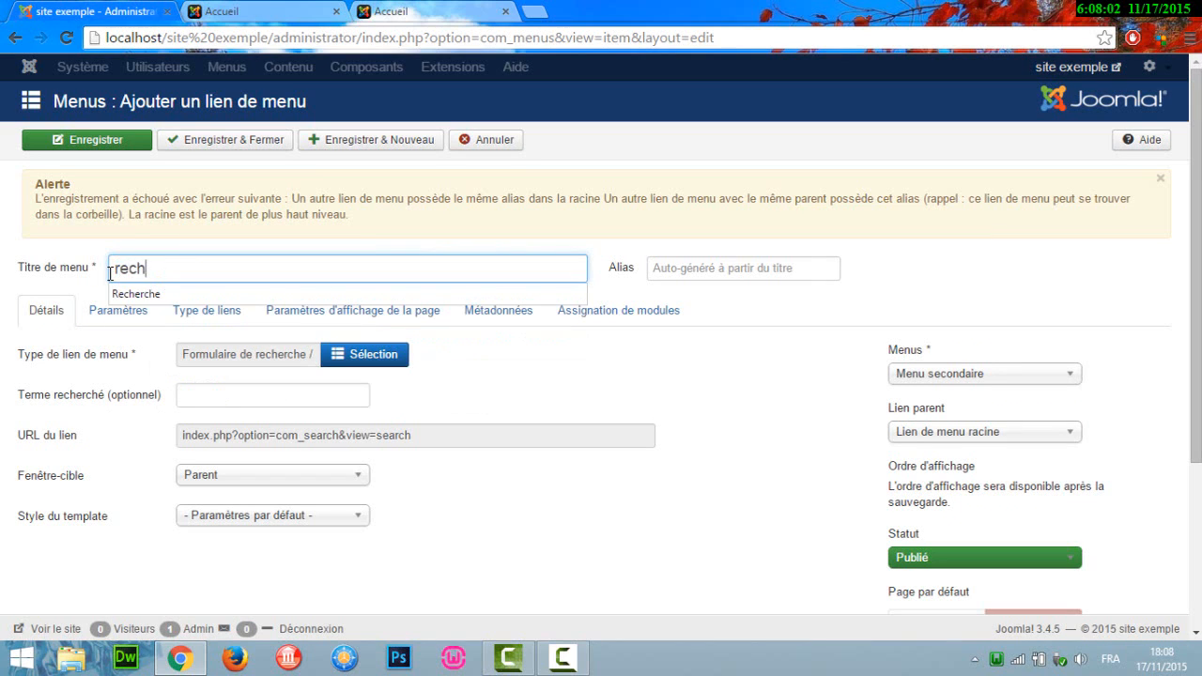
{"action": "type", "text": "erche avancée"}
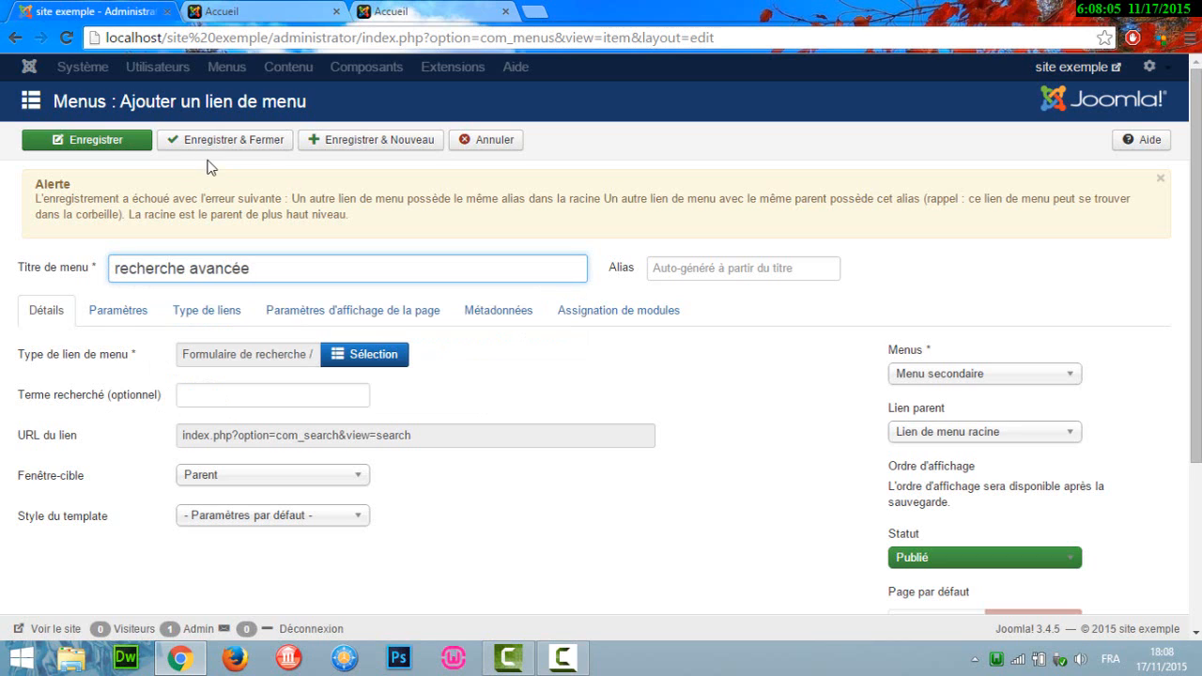
{"action": "left_click", "coordinate": [237, 141]}
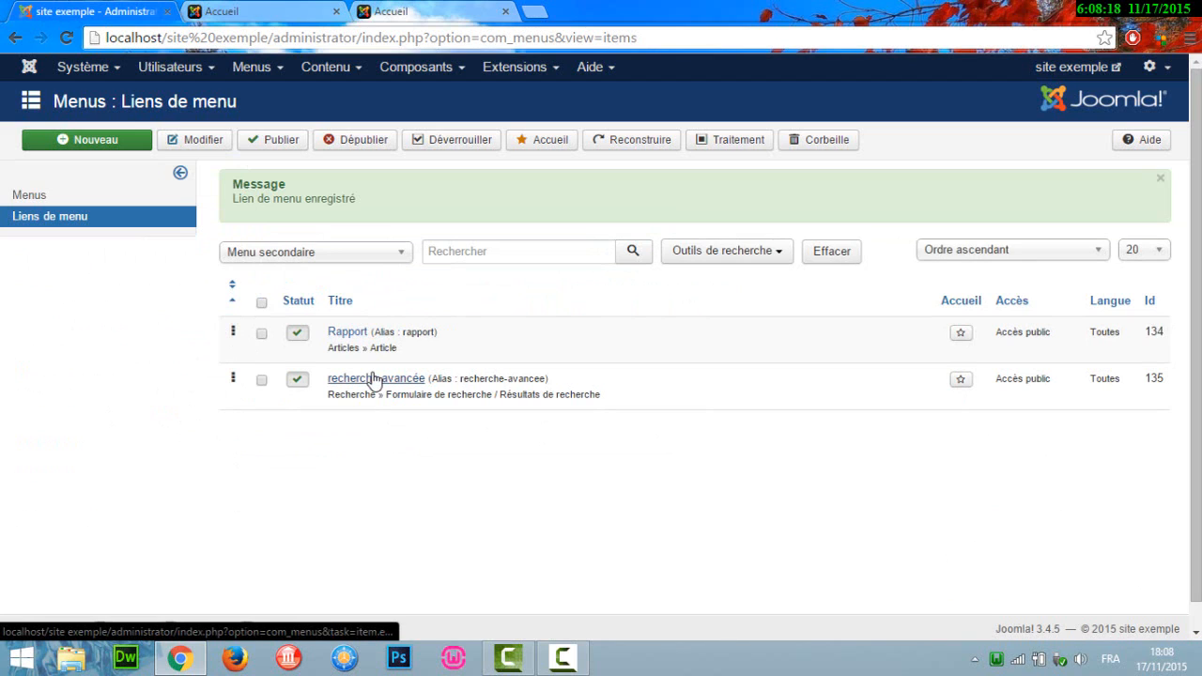
Examine the public home page and the template's module position preview, and return to the administration page.
{"action": "left_click", "coordinate": [394, 8]}
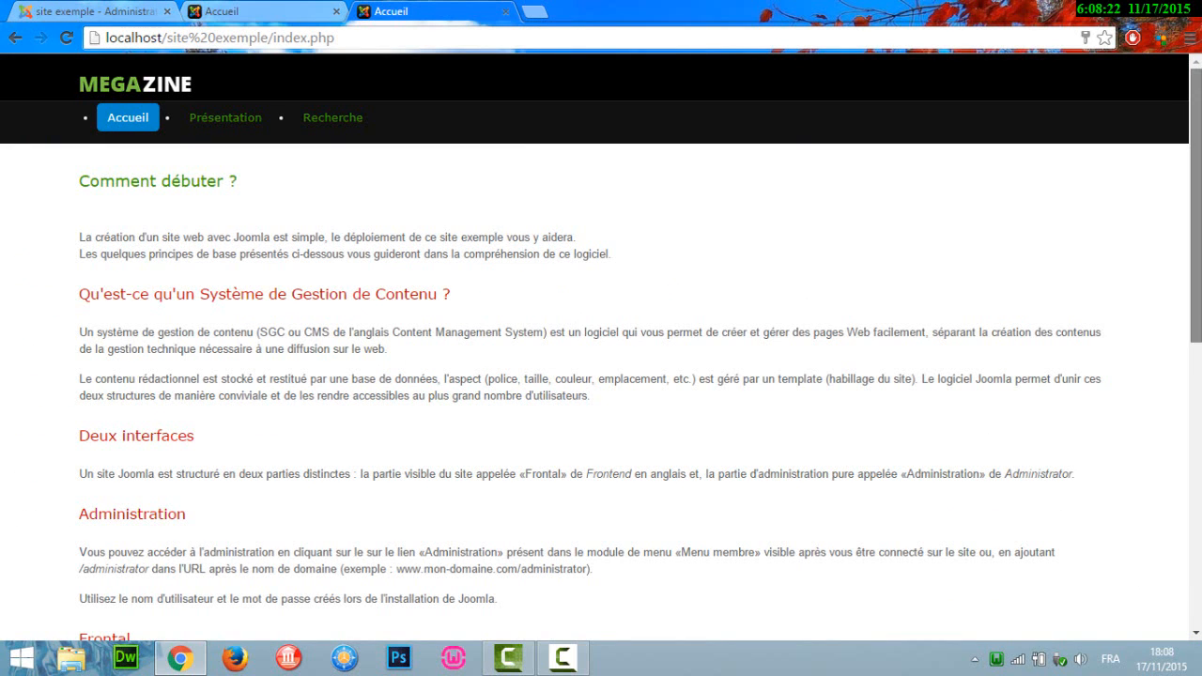
{"action": "scroll", "coordinate": [850, 335], "scroll_direction": "down", "scroll_amount": 3}
{"action": "scroll", "coordinate": [850, 335], "scroll_direction": "up", "scroll_amount": 3}
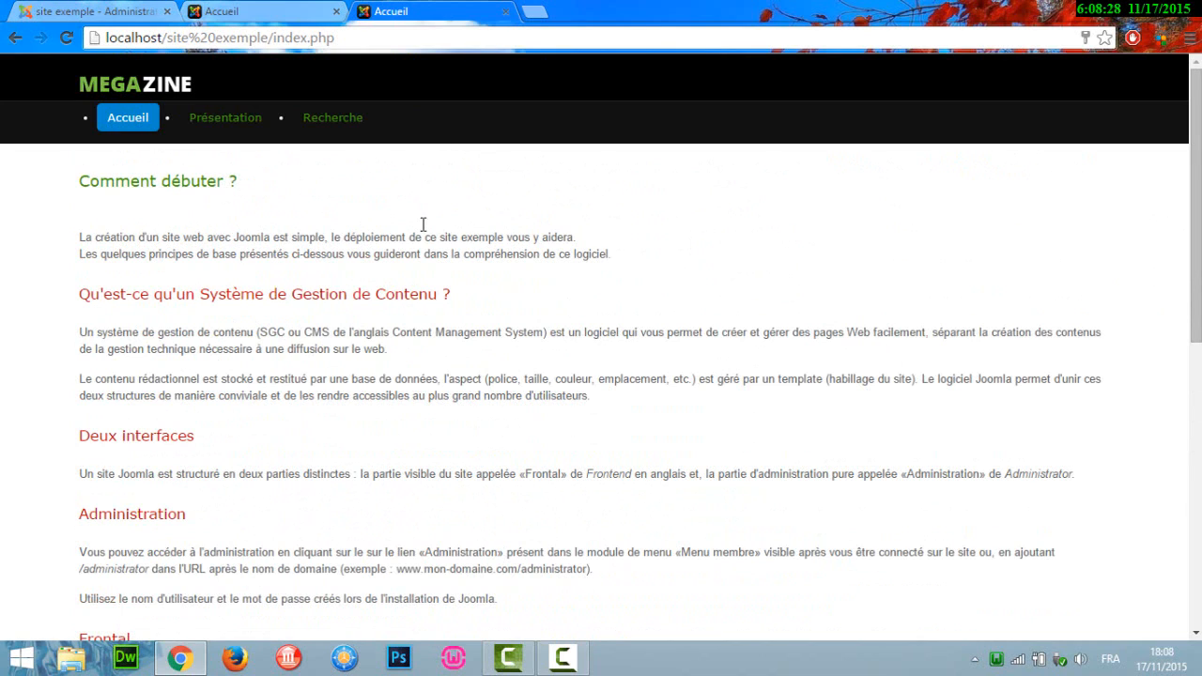
{"action": "left_click", "coordinate": [278, 9]}
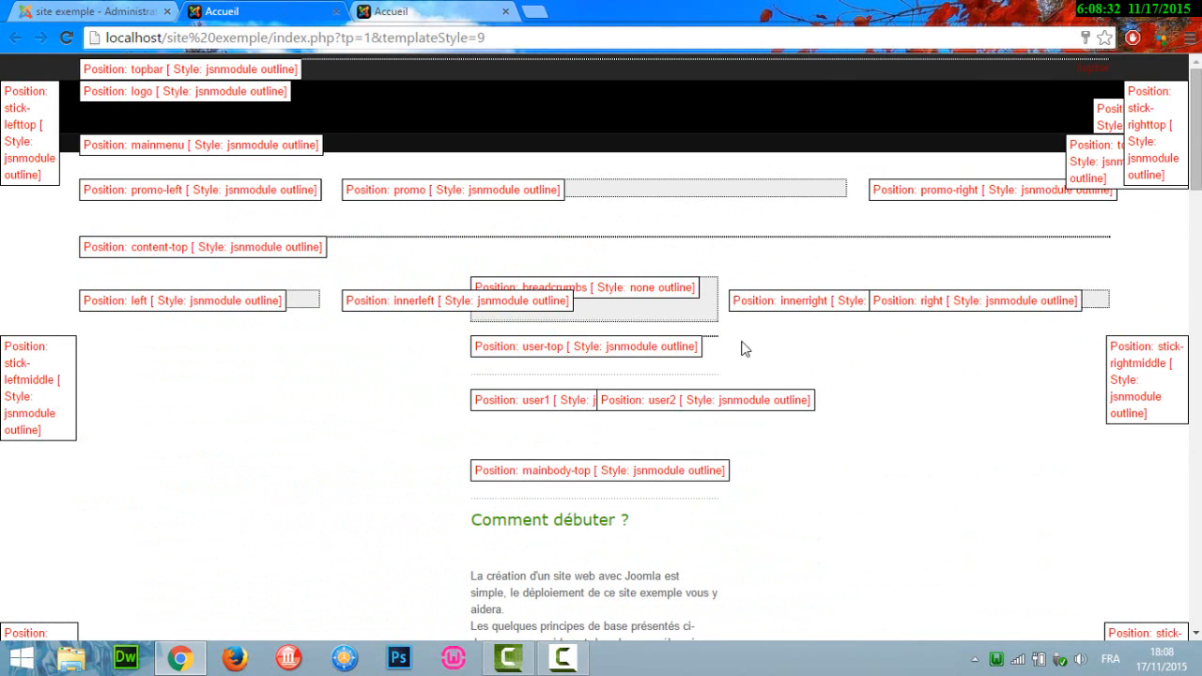
{"action": "mouse_move", "coordinate": [1195, 122]}
{"action": "left_mouse_down"}
{"action": "mouse_move", "coordinate": [1195, 190]}
{"action": "mouse_move", "coordinate": [1195, 119]}
{"action": "left_mouse_up"}
{"action": "left_click", "coordinate": [148, 16]}
Create a new site module of type Menu and choose Menu secondaire as the menu it displays.
{"action": "left_click", "coordinate": [515, 67]}
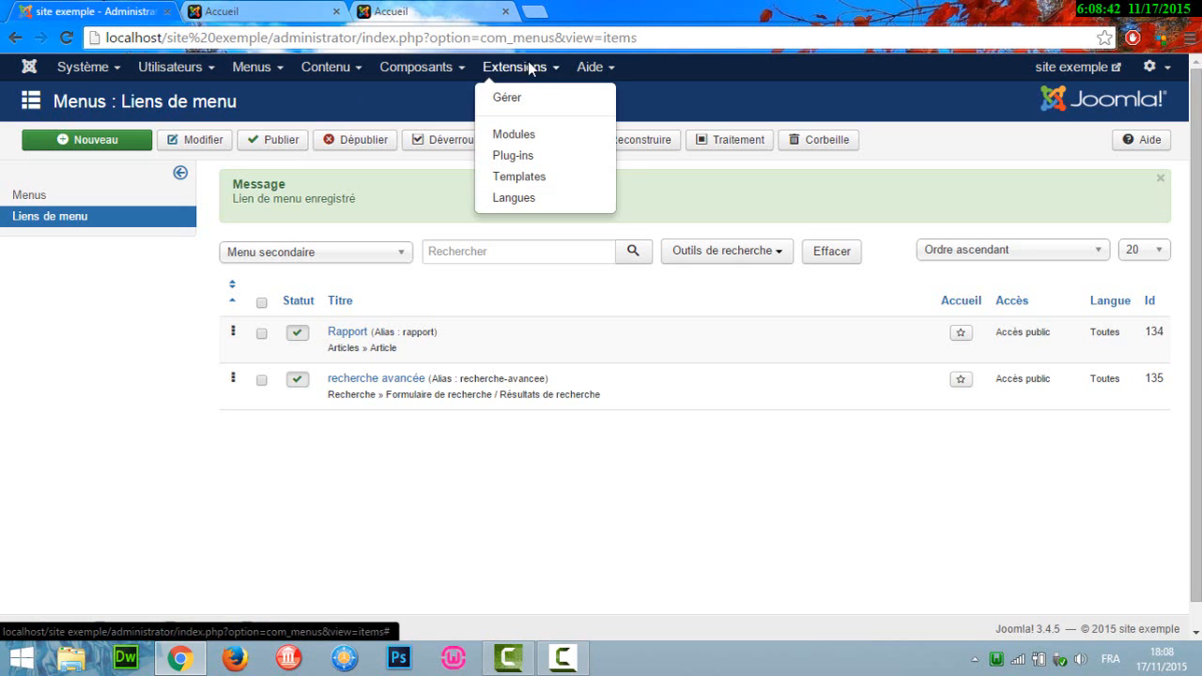
{"action": "left_click", "coordinate": [532, 137]}
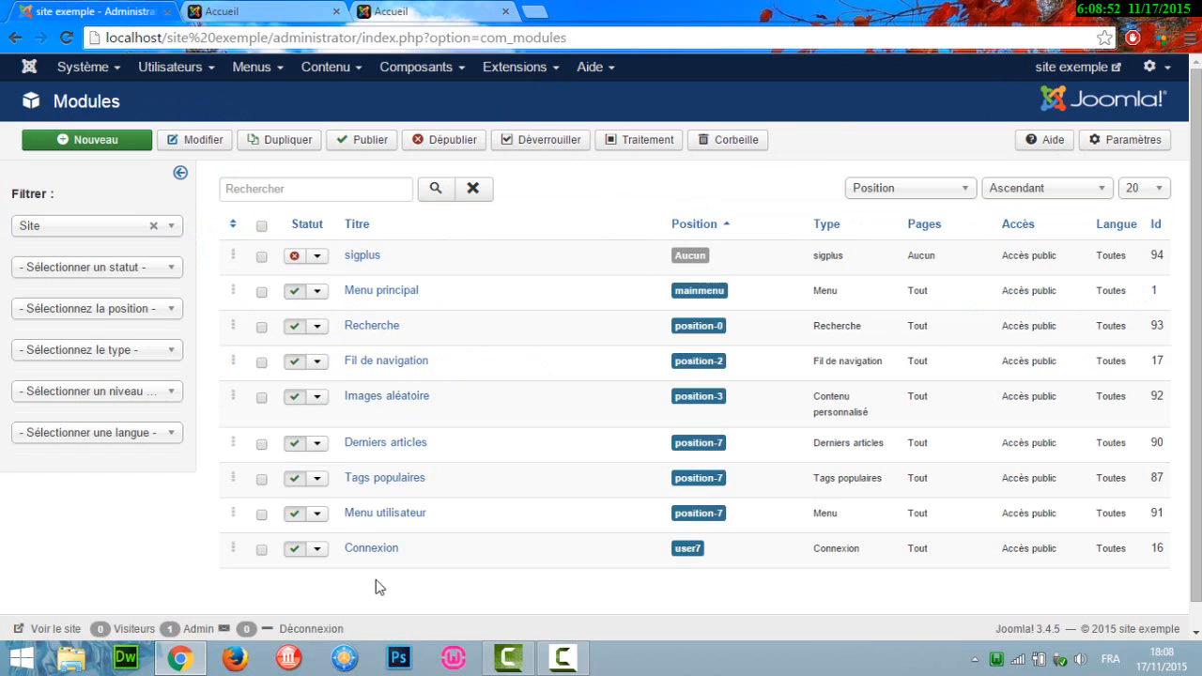
{"action": "left_click", "coordinate": [97, 148]}
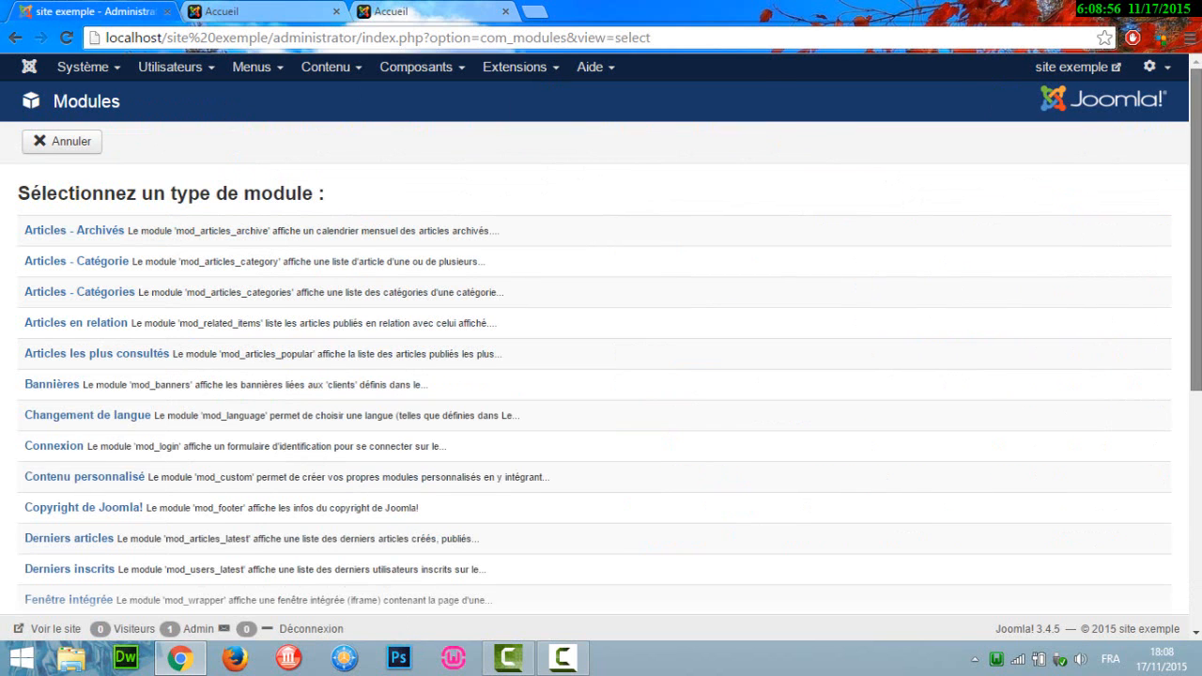
{"action": "scroll", "coordinate": [1003, 478], "scroll_direction": "down", "scroll_amount": 4}
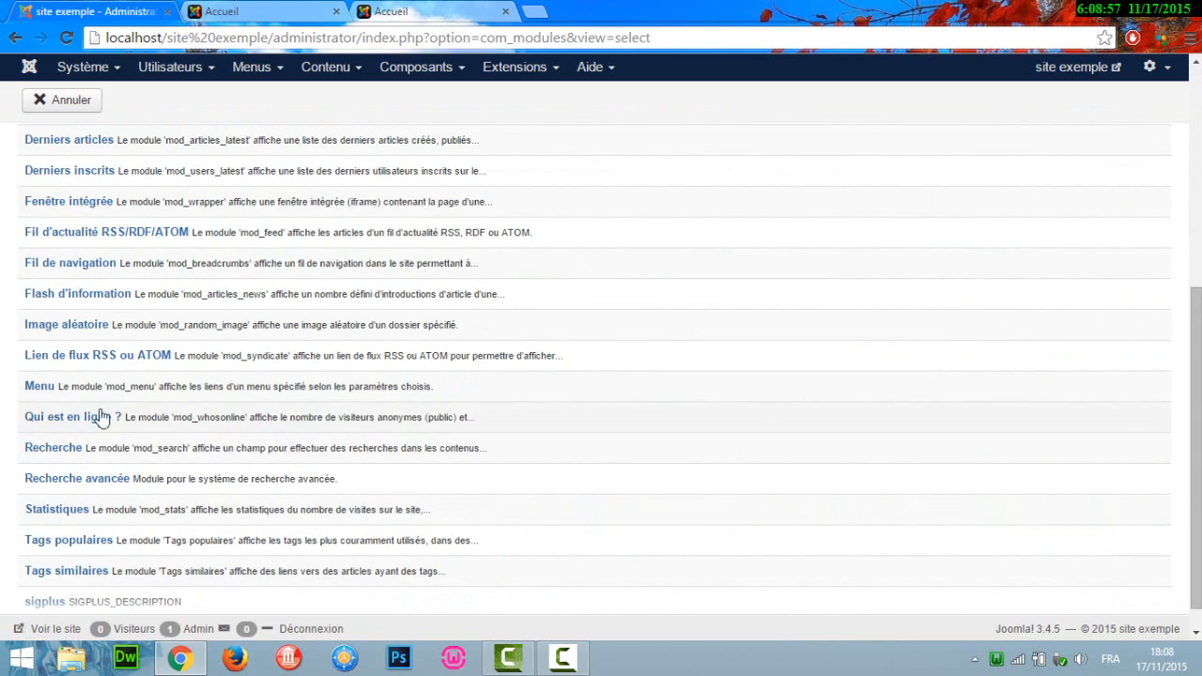
{"action": "left_click", "coordinate": [42, 393]}
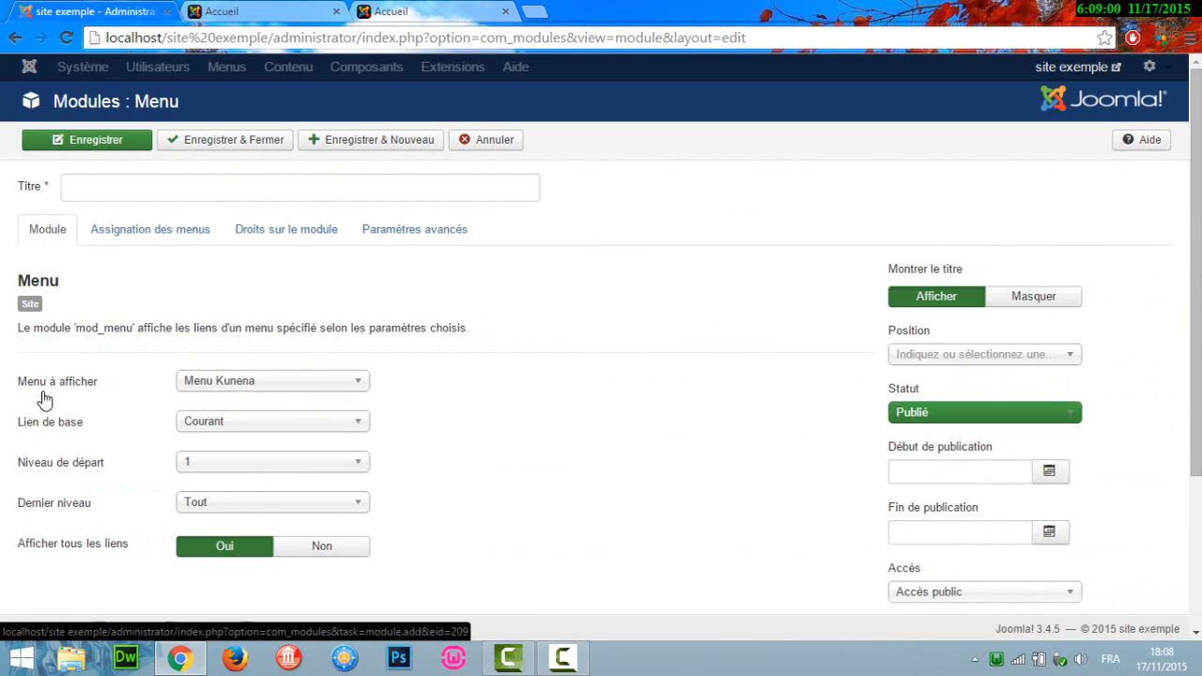
{"action": "left_click", "coordinate": [353, 395]}
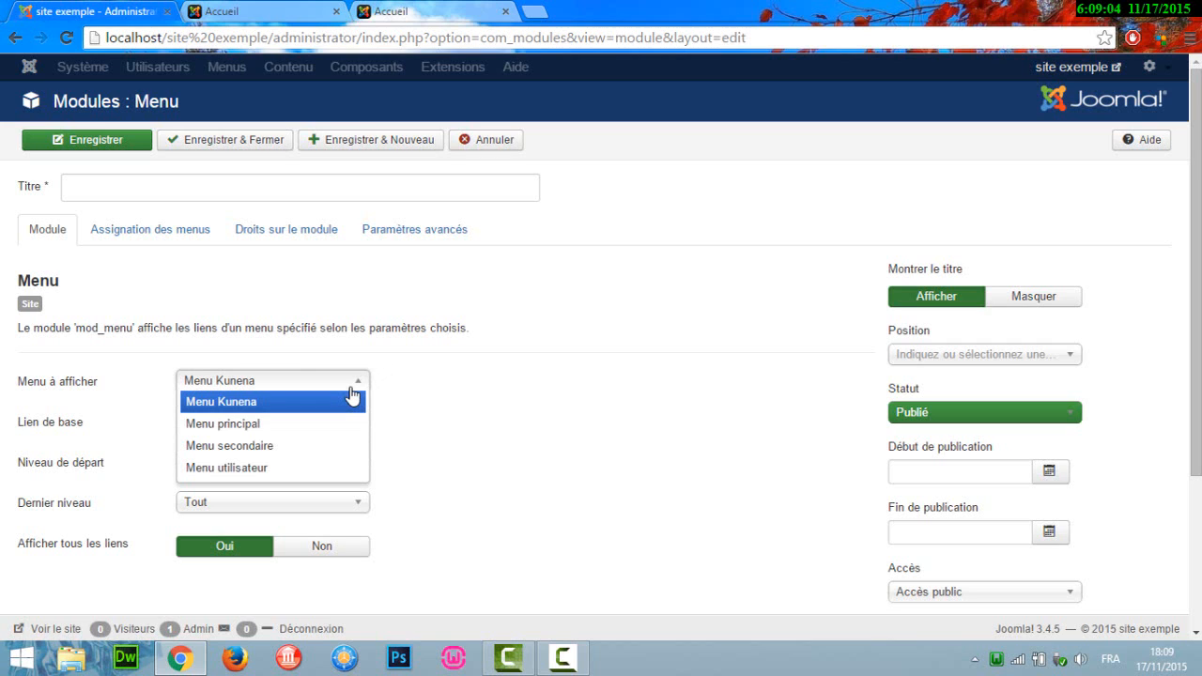
{"action": "left_click", "coordinate": [286, 447]}
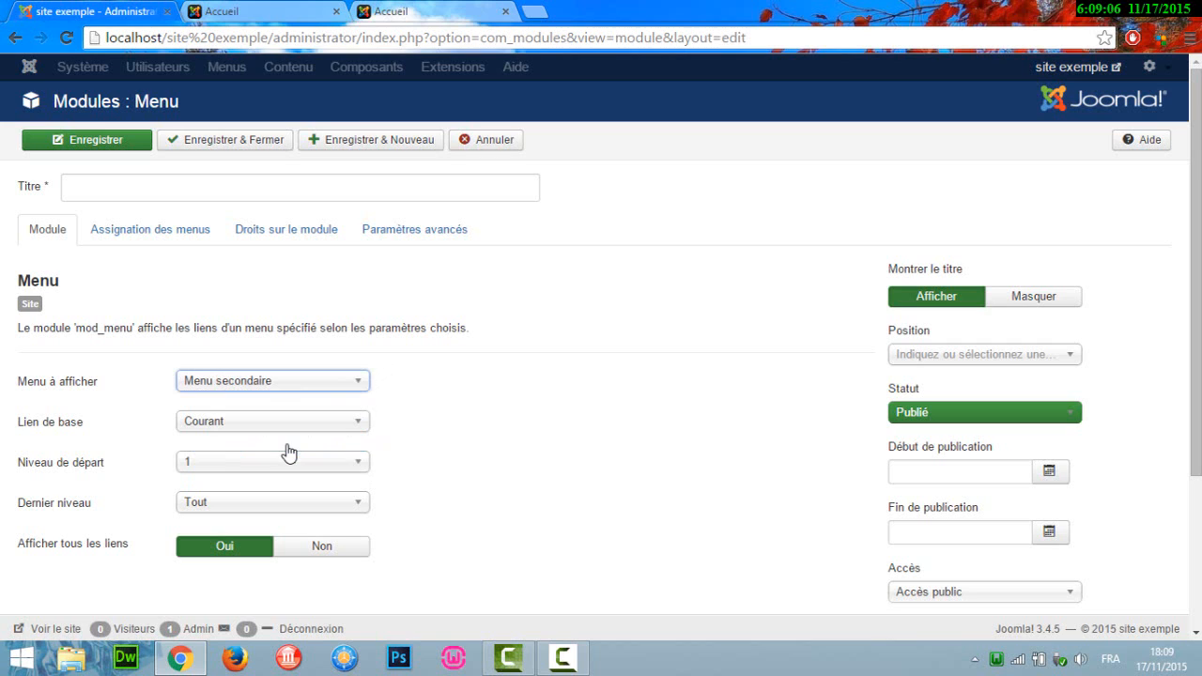
Set the new module's position to Left [left] and its title to "Menu secondaire".
{"action": "left_click", "coordinate": [951, 364]}
{"action": "type", "text": "left"}
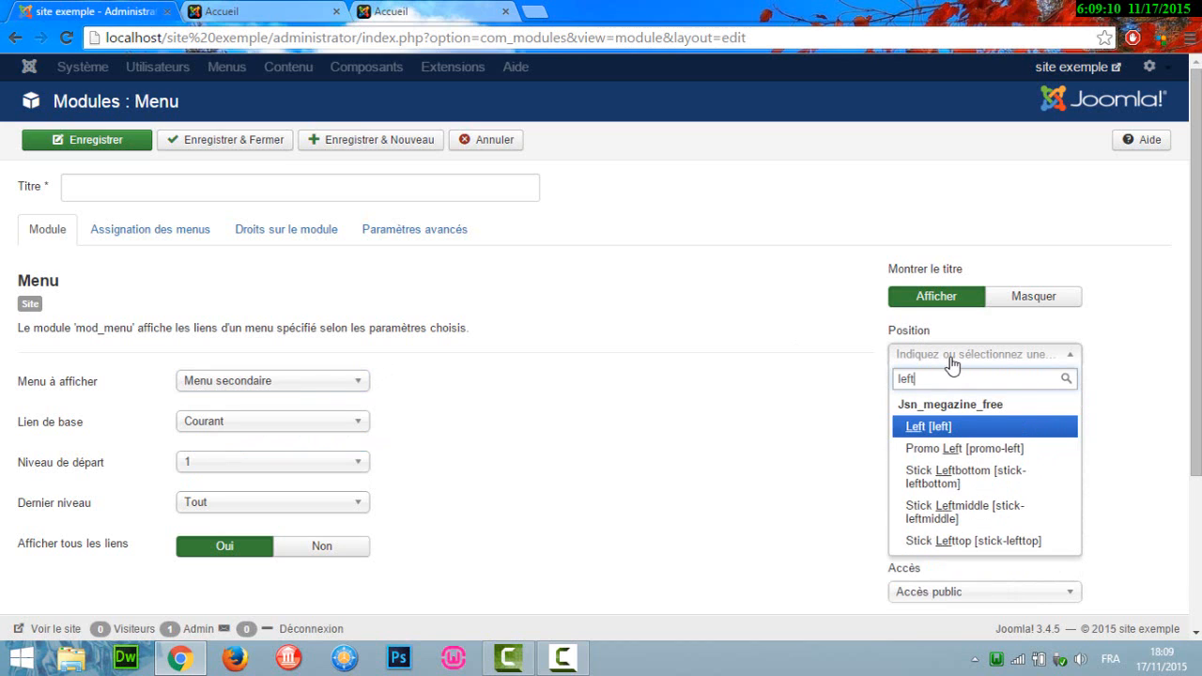
{"action": "left_click", "coordinate": [943, 430]}
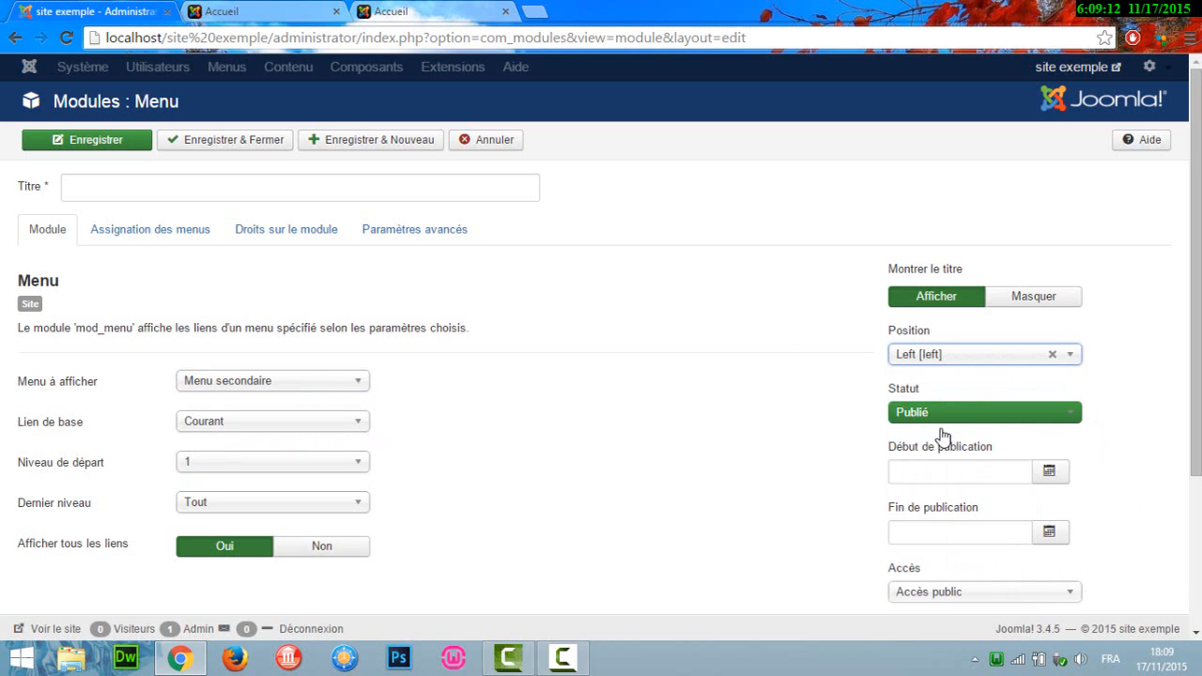
{"action": "left_click", "coordinate": [138, 186]}
{"action": "type", "text": "s"}
{"action": "key", "text": "BackSpace"}
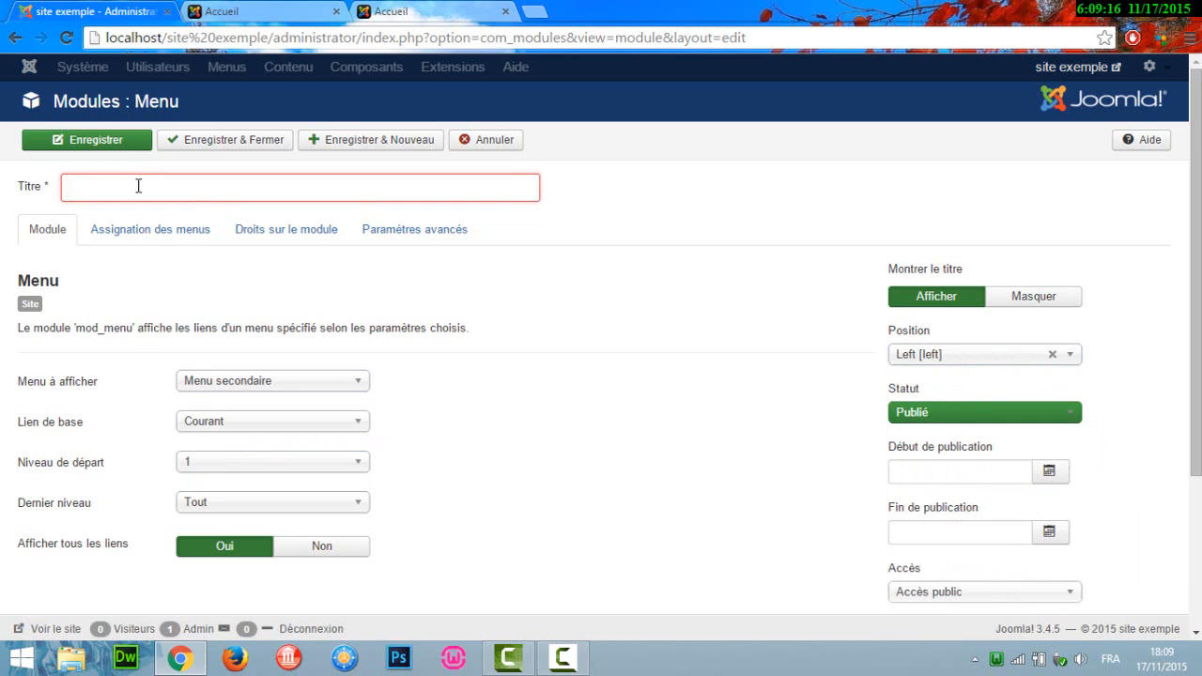
{"action": "type", "text": "menu"}
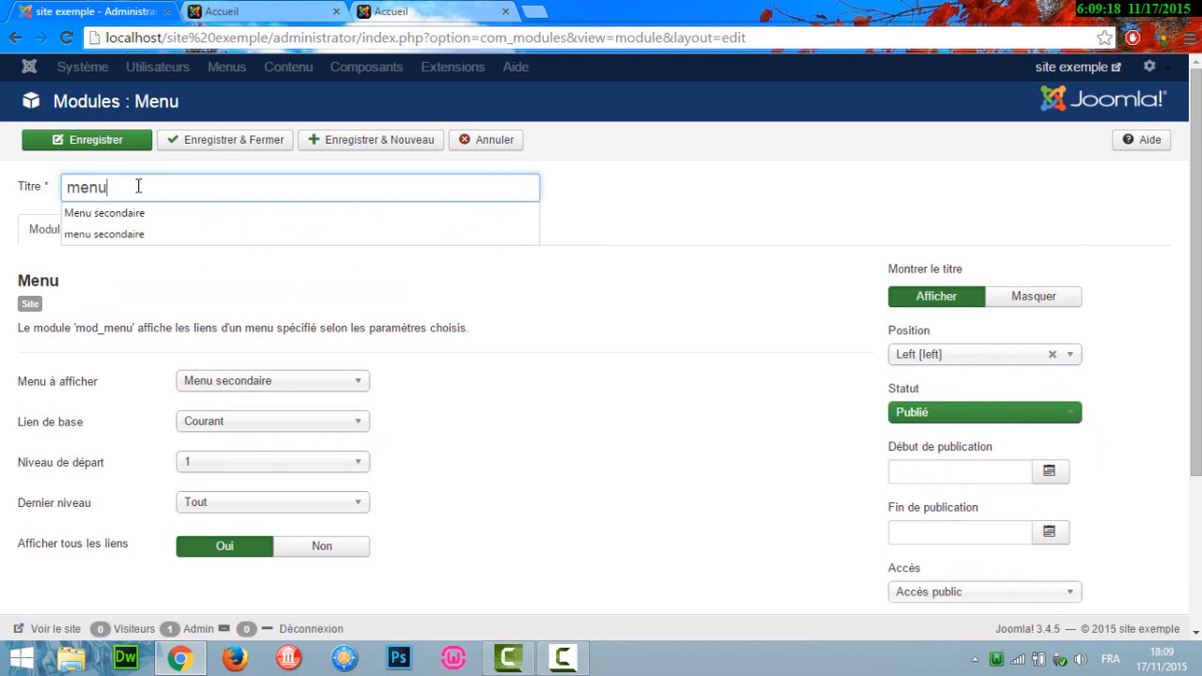
{"action": "key", "text": "Down"}
{"action": "key", "text": "Return"}
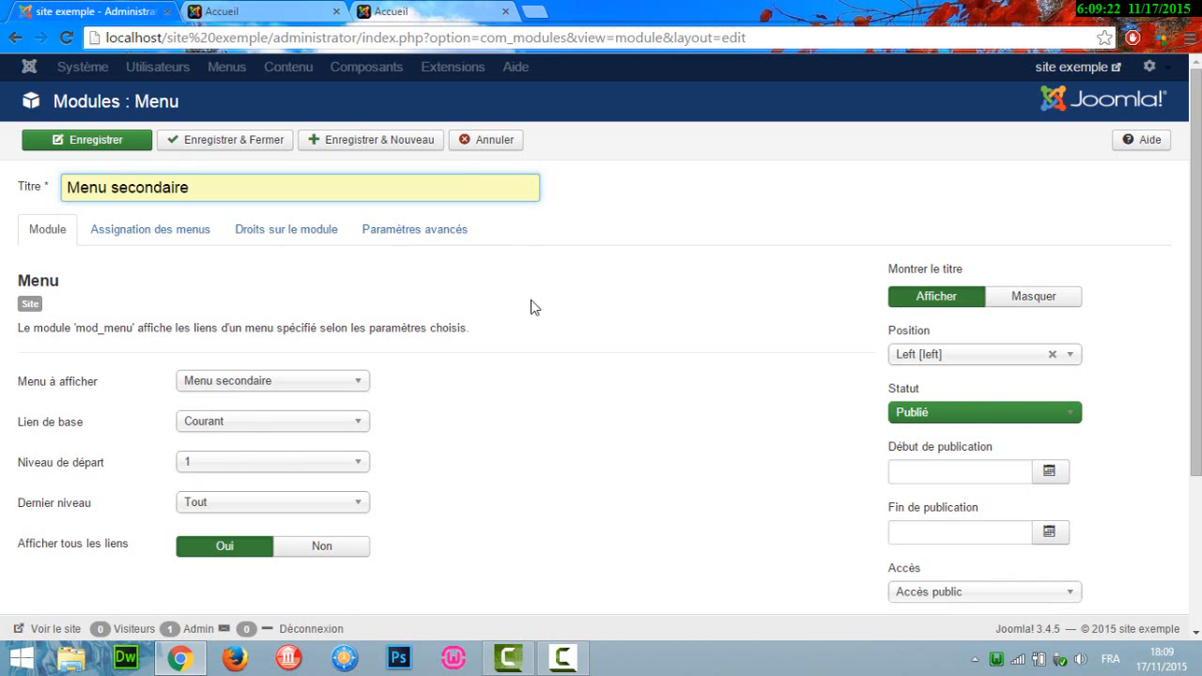
Check the page assignment of the Menu secondaire module, and save and close the module.
{"action": "left_click", "coordinate": [177, 239]}
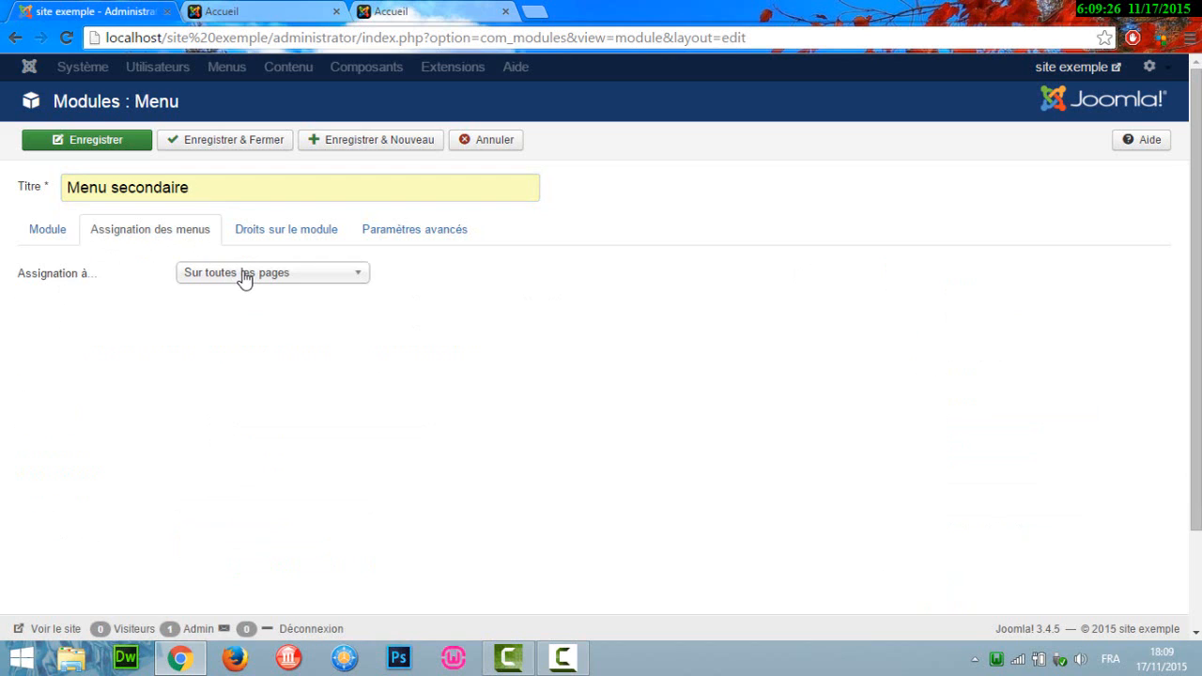
{"action": "left_click", "coordinate": [47, 232]}
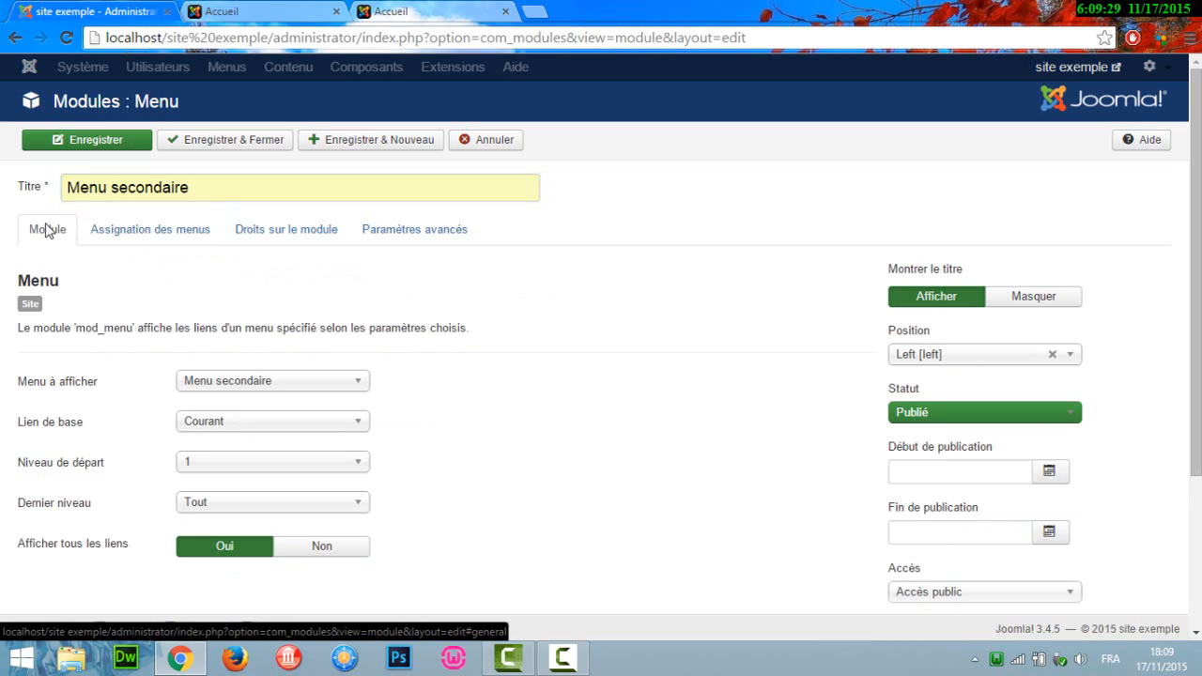
{"action": "left_click", "coordinate": [249, 142]}
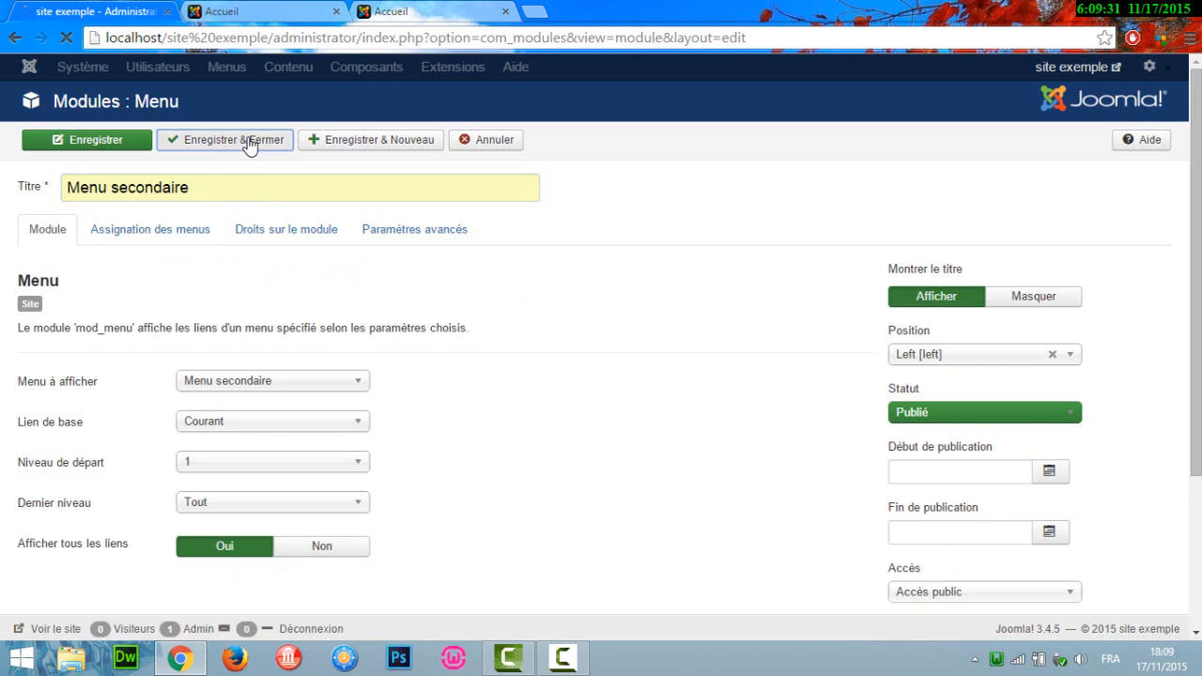
Reload the site's public home page to check how the Menu secondaire module is displayed.
{"action": "left_click", "coordinate": [282, 12]}
{"action": "left_click", "coordinate": [390, 9]}
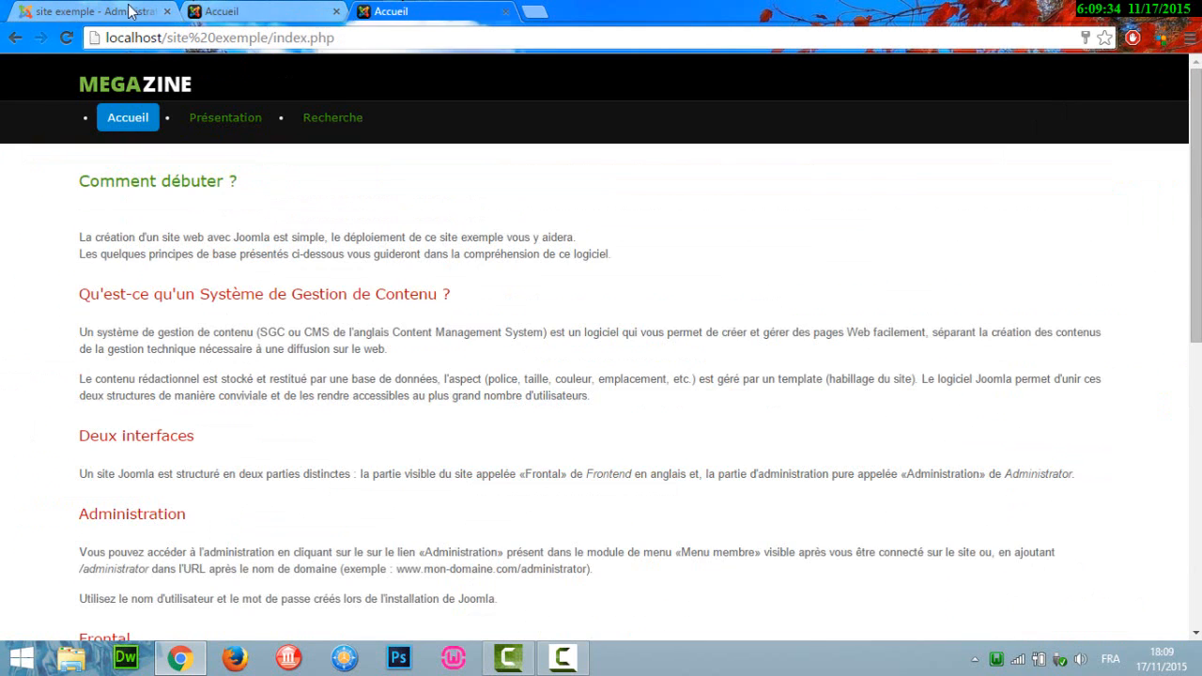
{"action": "left_click", "coordinate": [66, 38]}
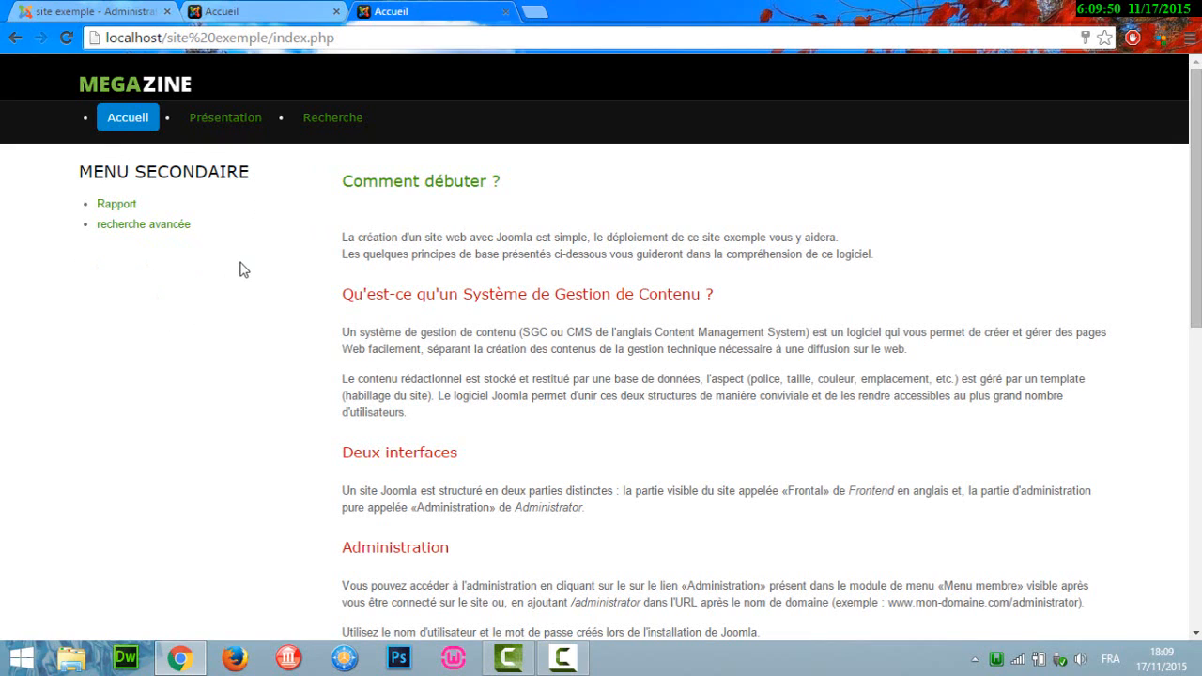
Compare the template's module position preview with the public home page, and return to the administration's module list.
{"action": "left_click", "coordinate": [242, 11]}
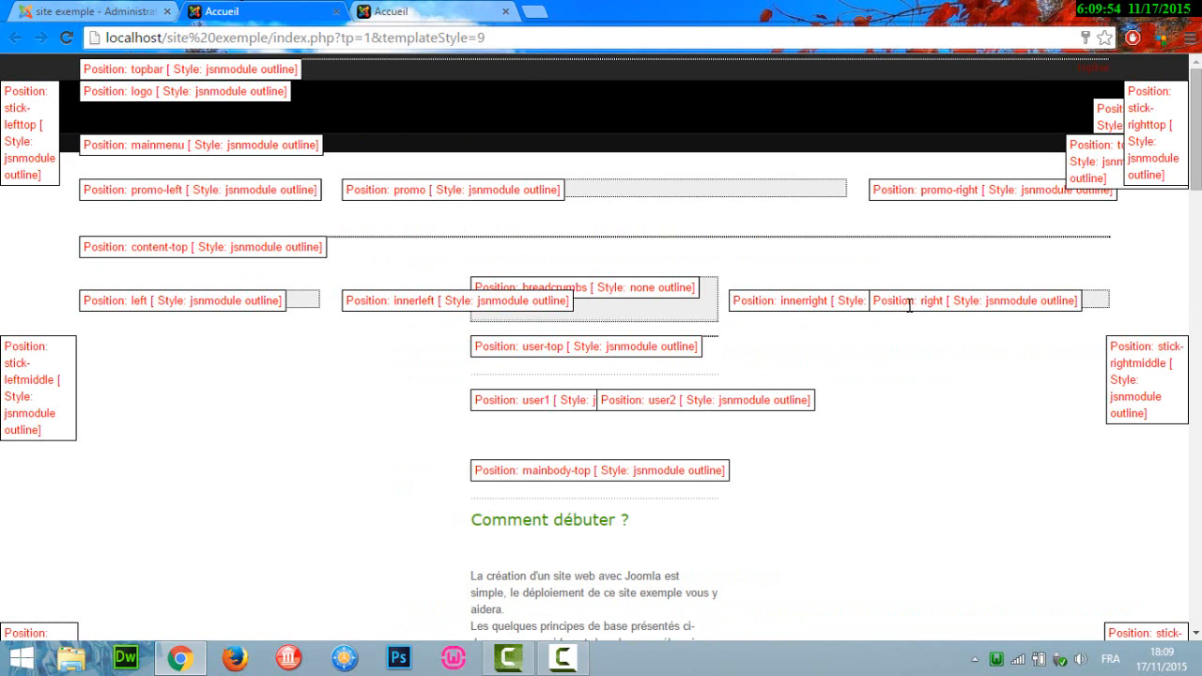
{"action": "mouse_move", "coordinate": [1199, 140]}
{"action": "left_mouse_down"}
{"action": "mouse_move", "coordinate": [1199, 416]}
{"action": "mouse_move", "coordinate": [1199, 122]}
{"action": "left_mouse_up"}
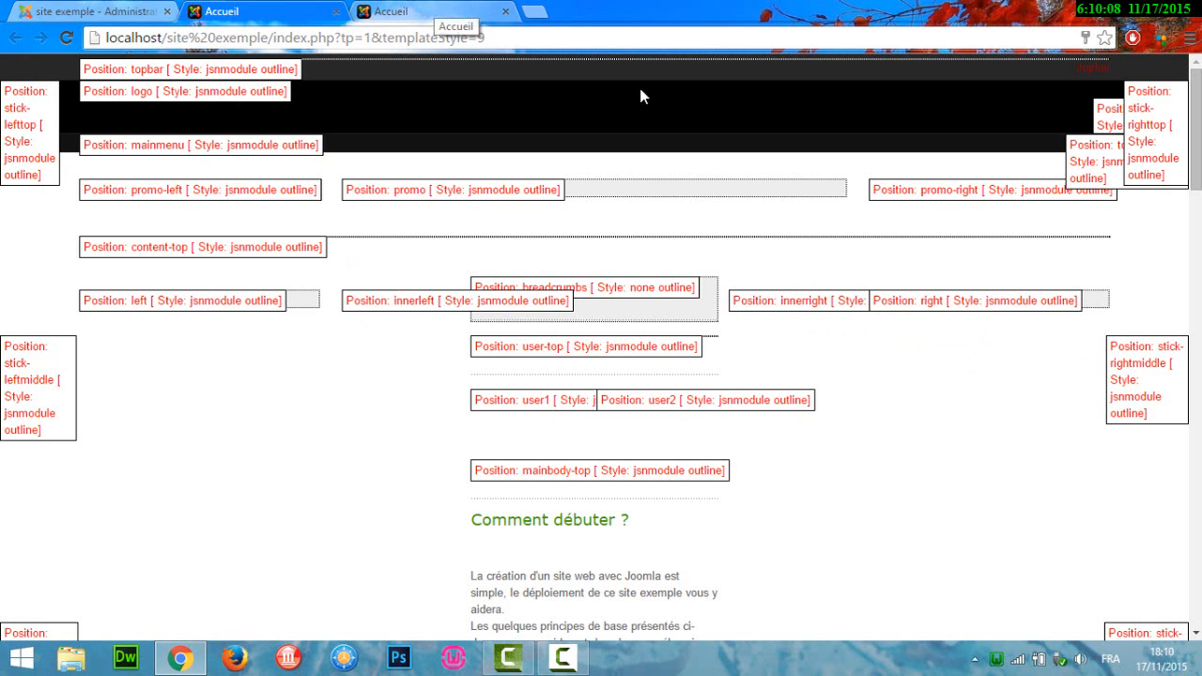
{"action": "left_click", "coordinate": [446, 10]}
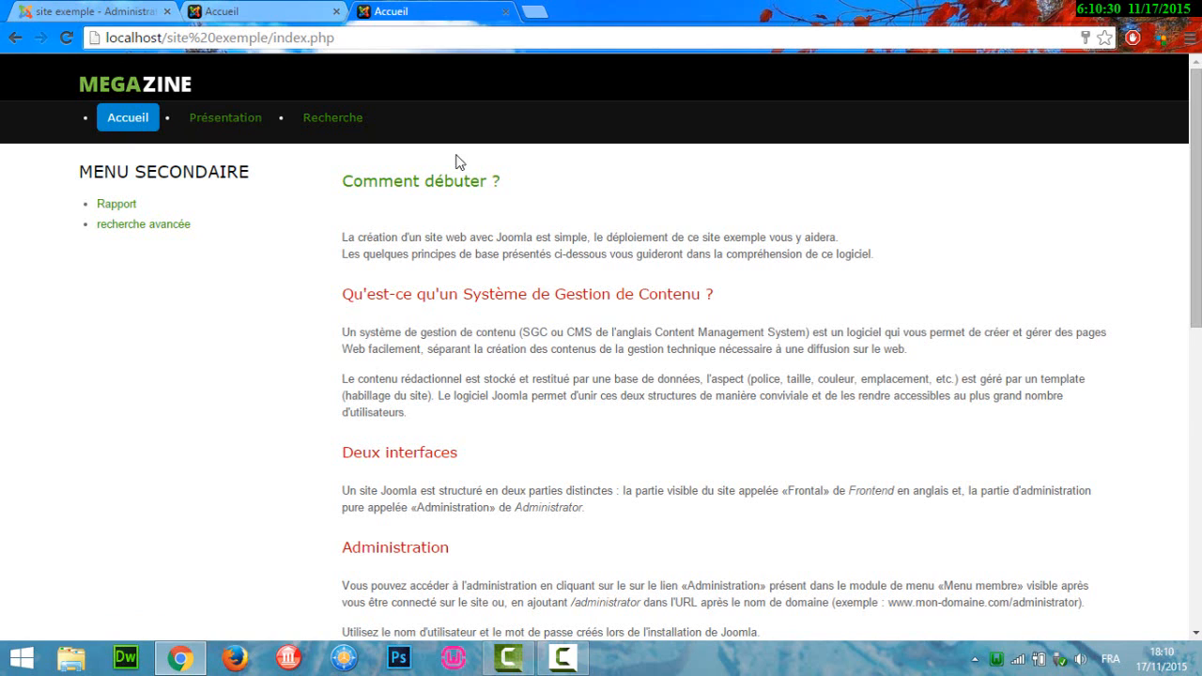
{"action": "left_click", "coordinate": [246, 10]}
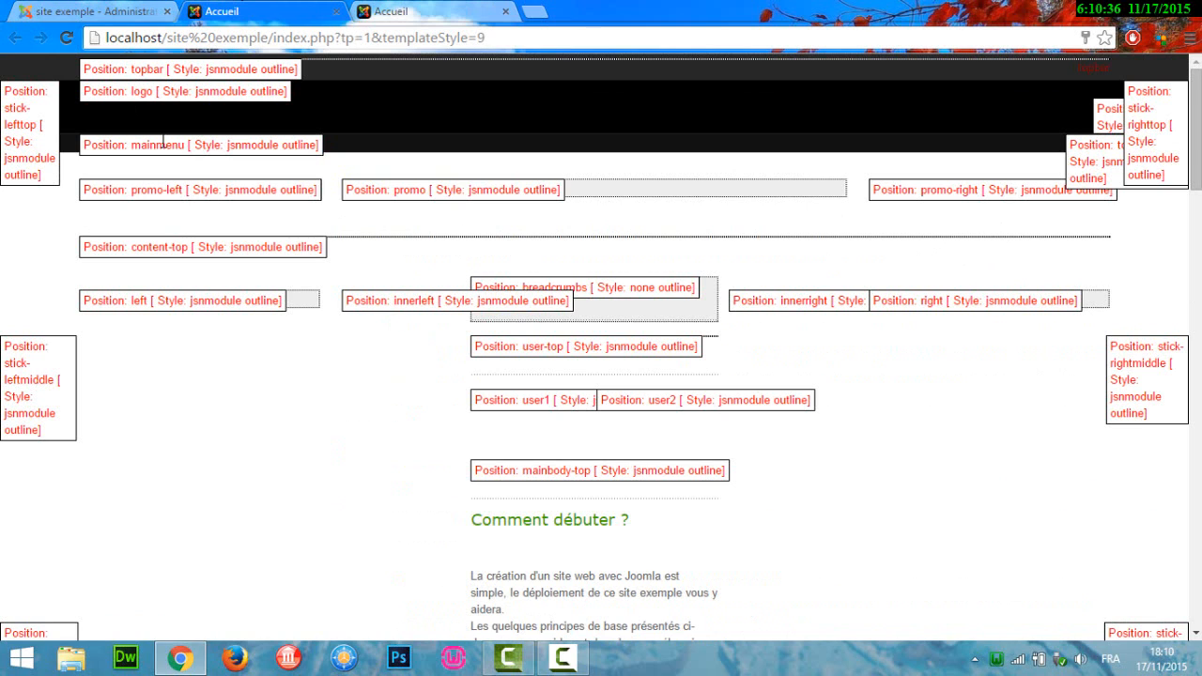
{"action": "left_click", "coordinate": [89, 11]}
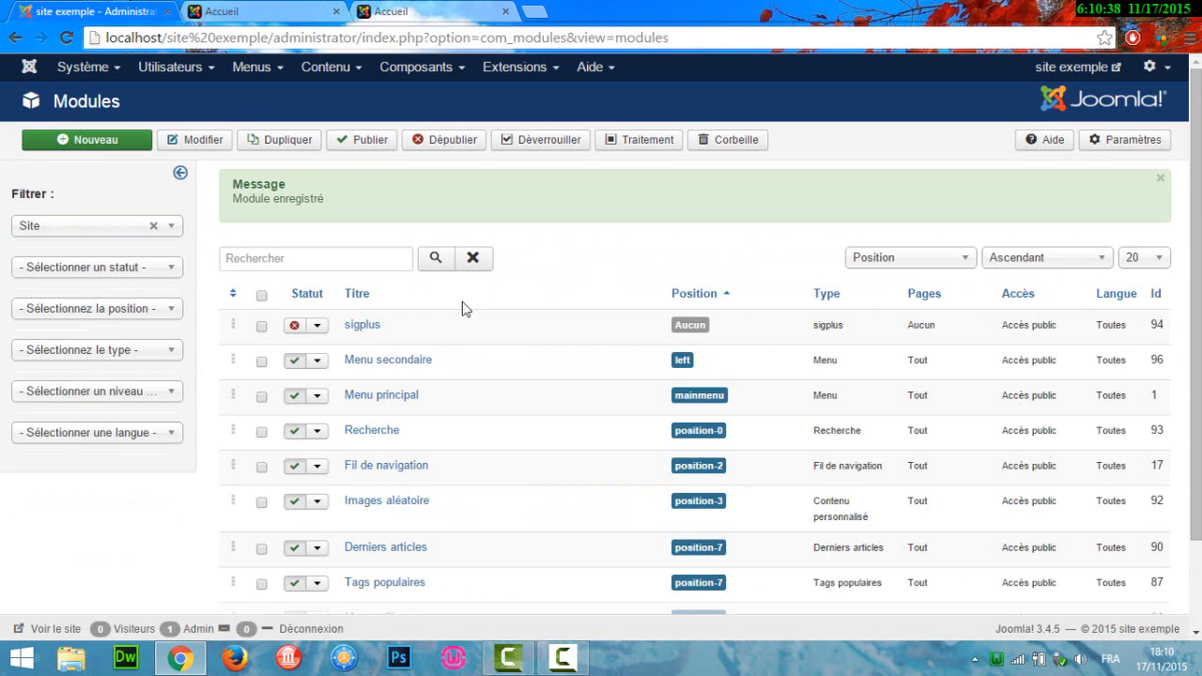